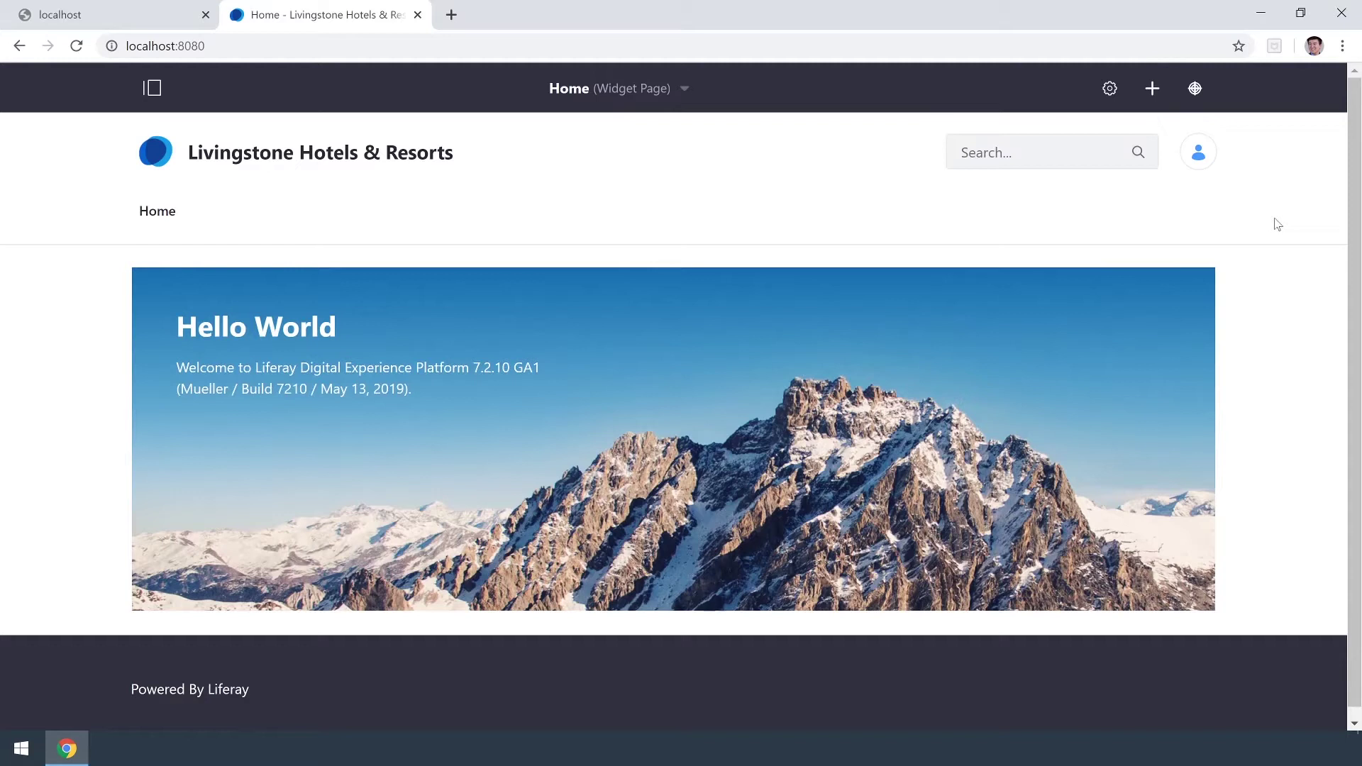
Open and then close the account menu on the Livingstone Hotels & Resorts home page.
click(1198, 154)
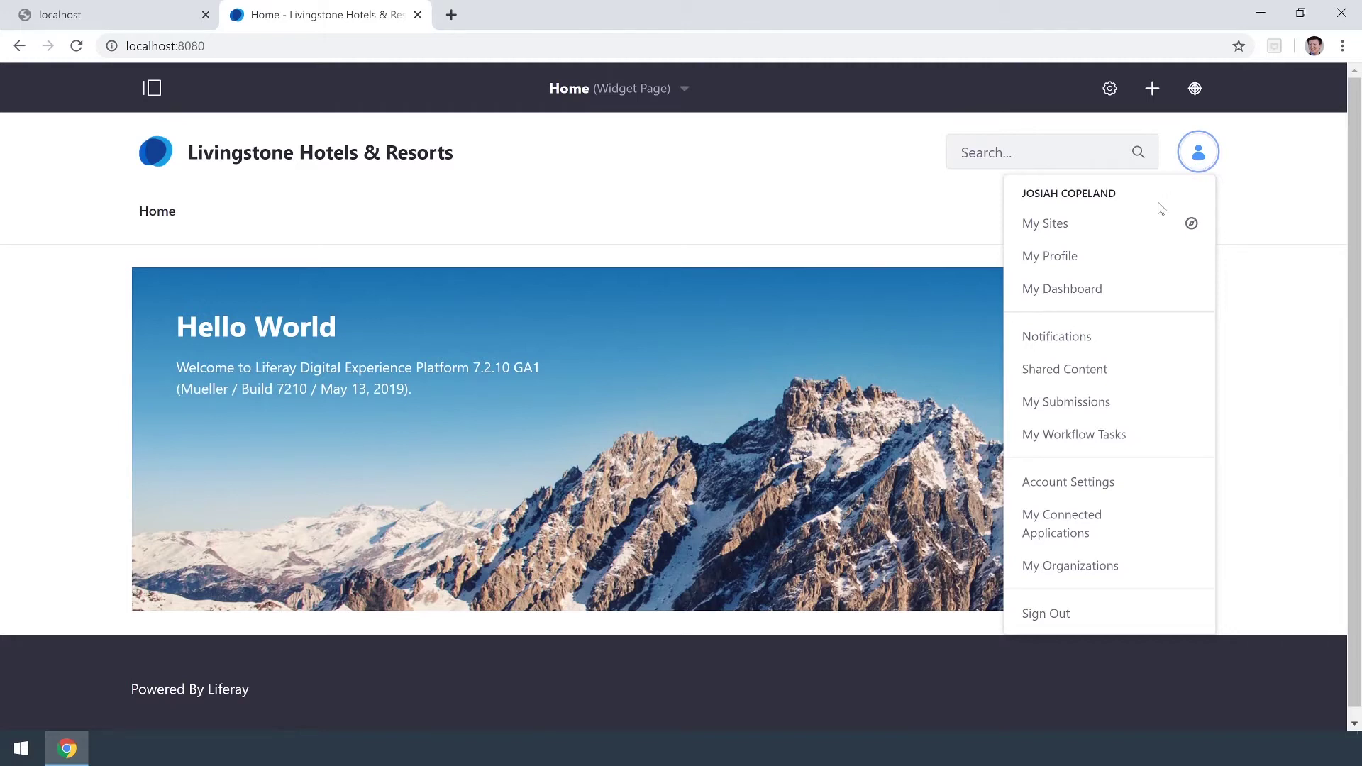
click(552, 185)
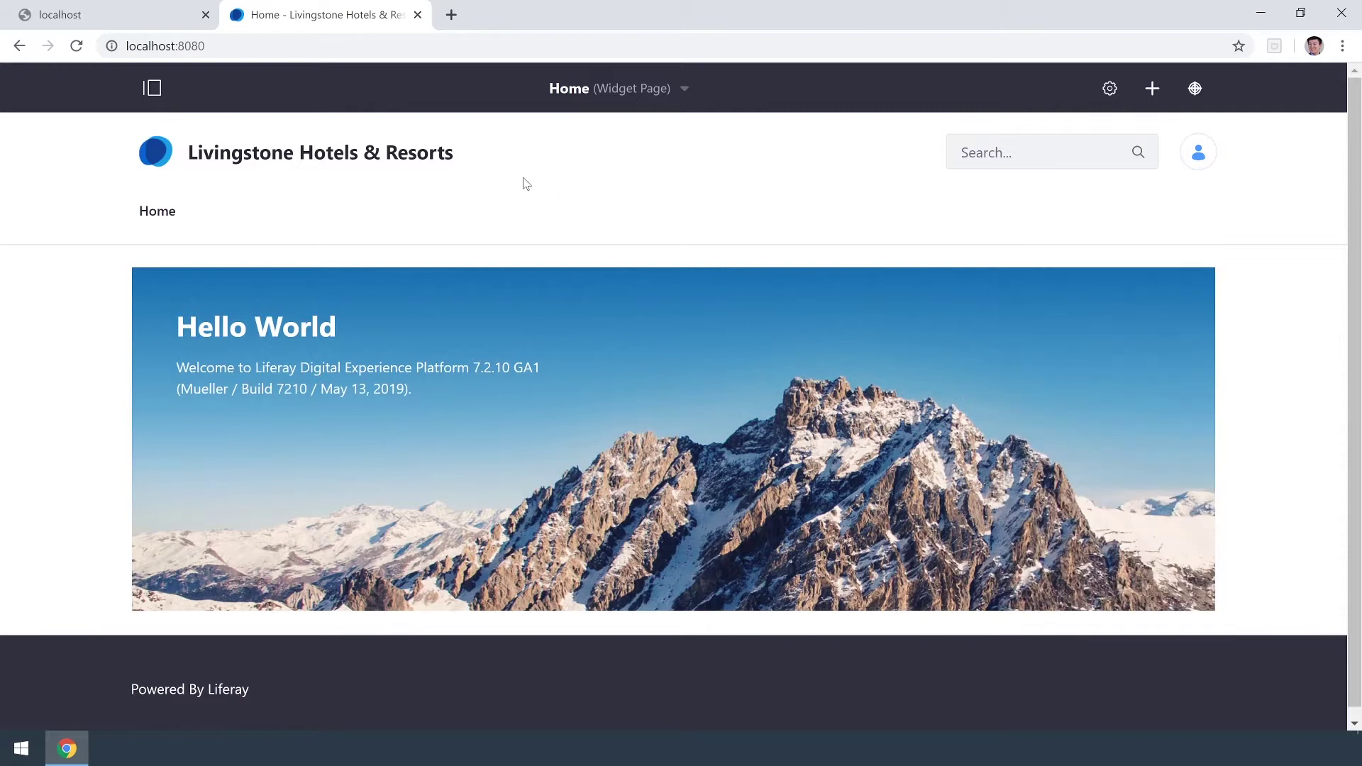
Navigate to Control Panel > Users > Users and Organizations and begin adding a user.
click(139, 92)
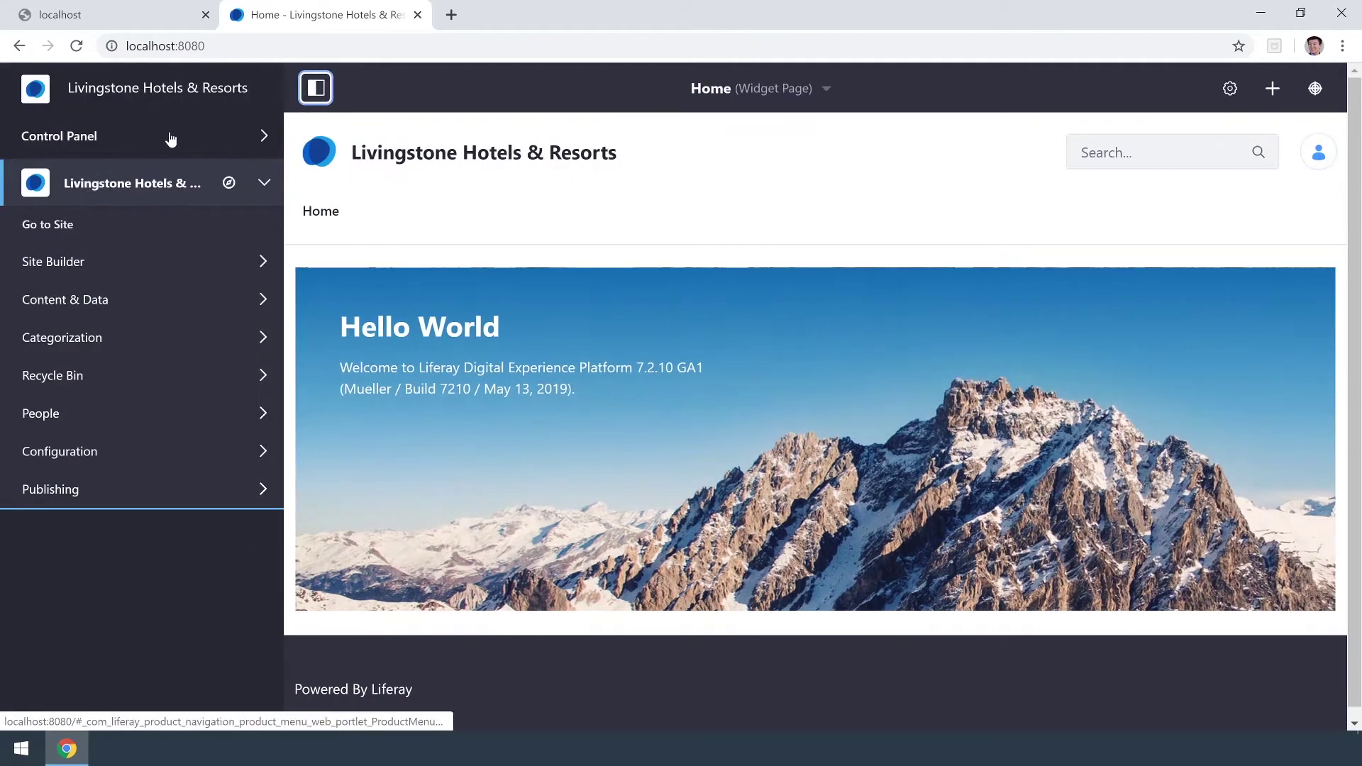
click(265, 145)
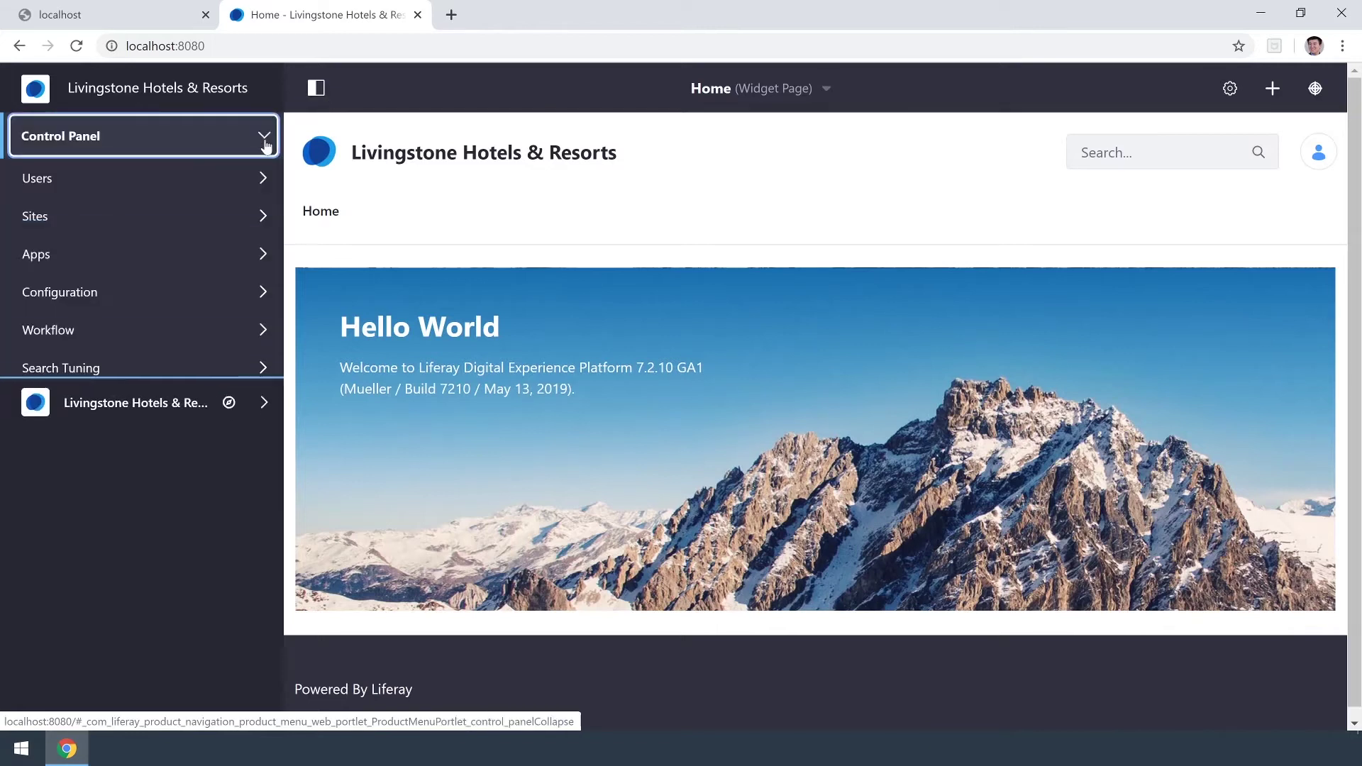
click(263, 181)
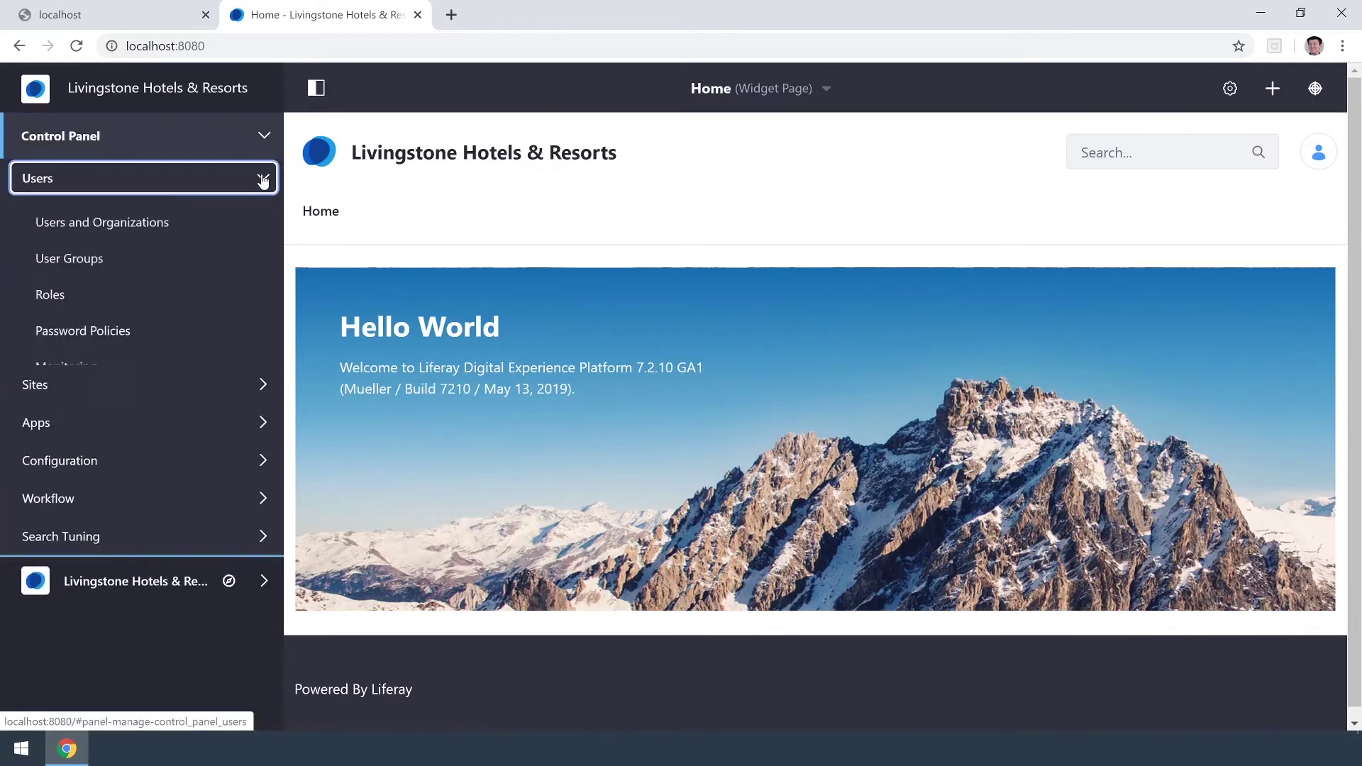
click(199, 227)
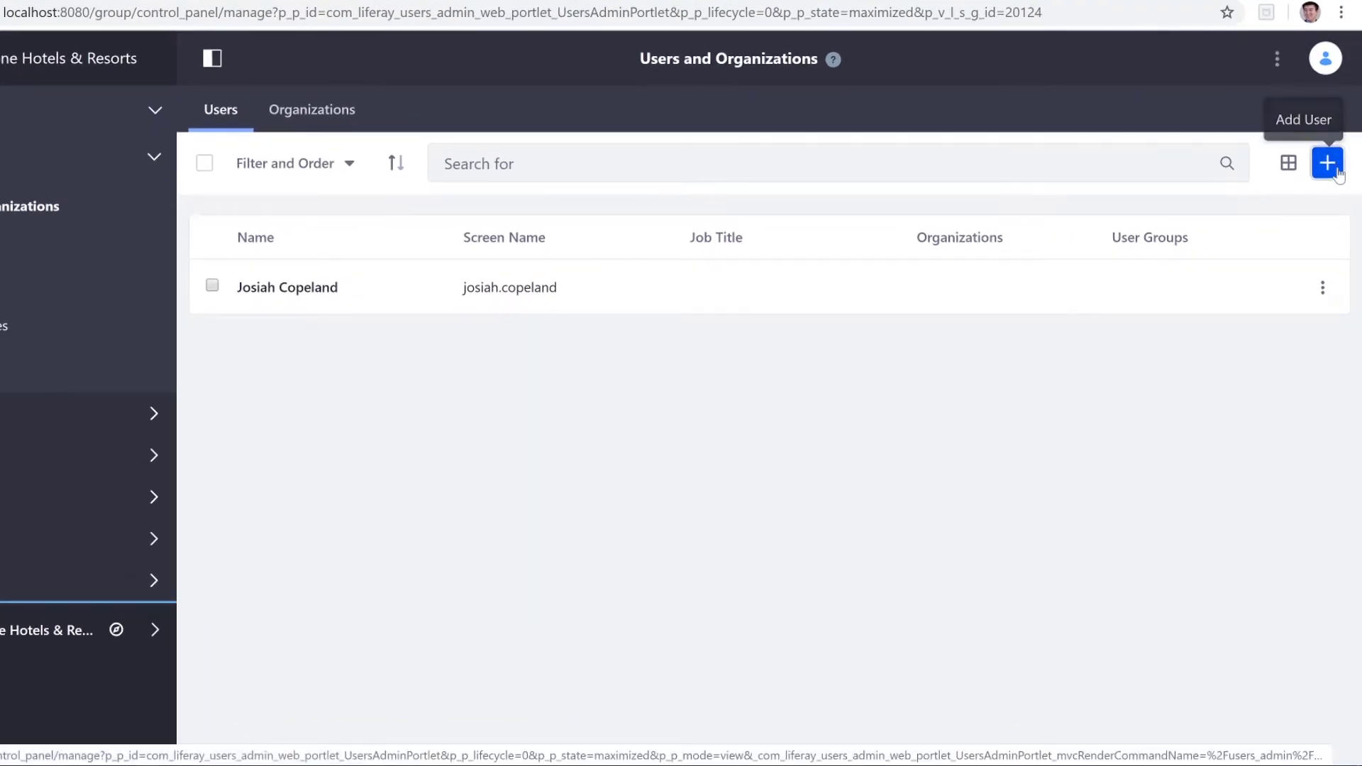
click(1336, 170)
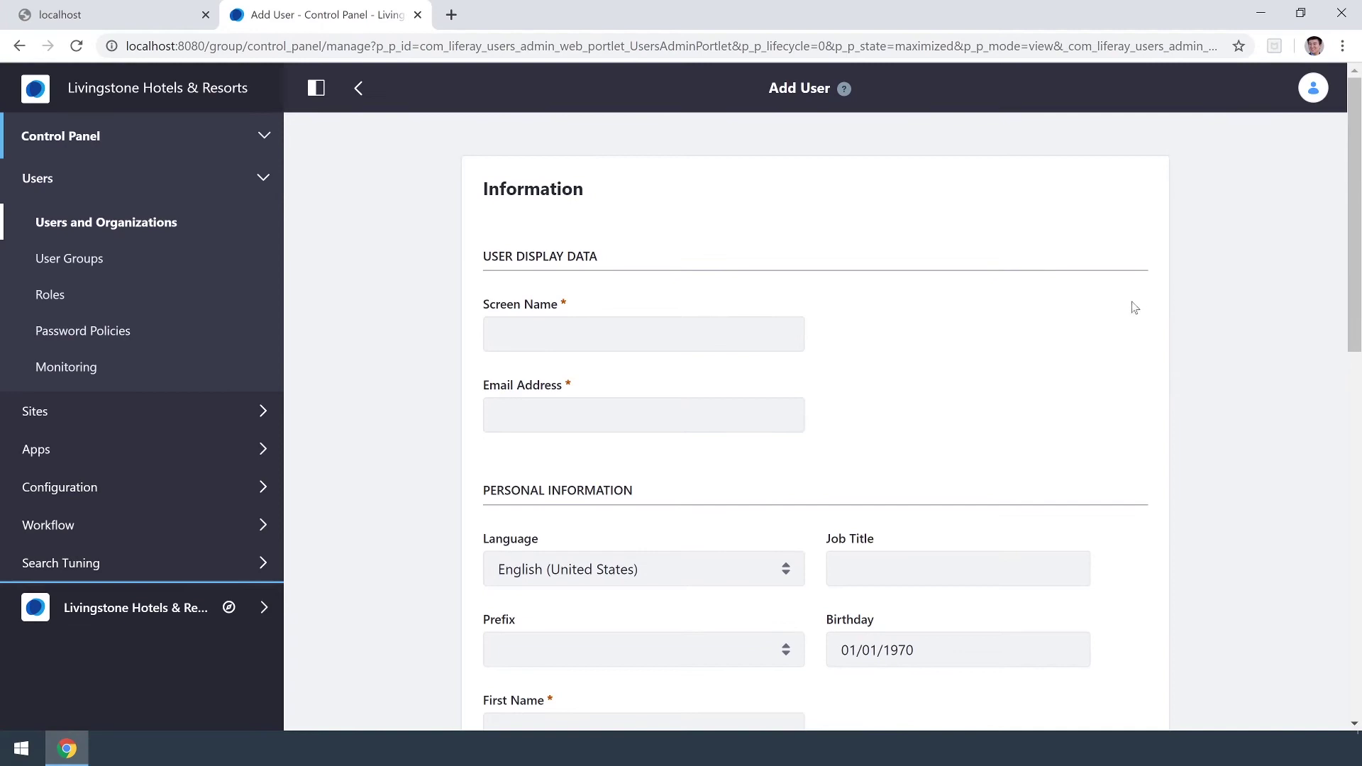
Enter the new user's screen name and email address.
click(643, 333)
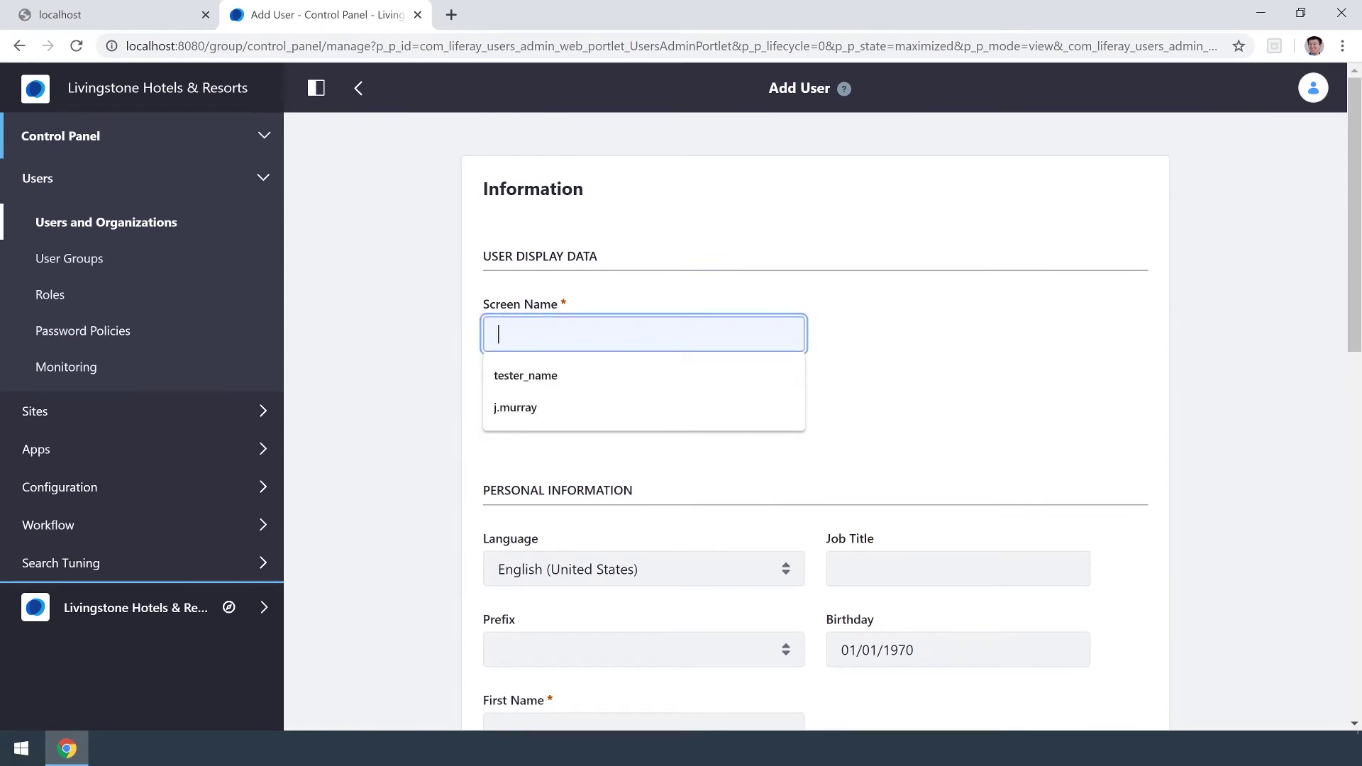
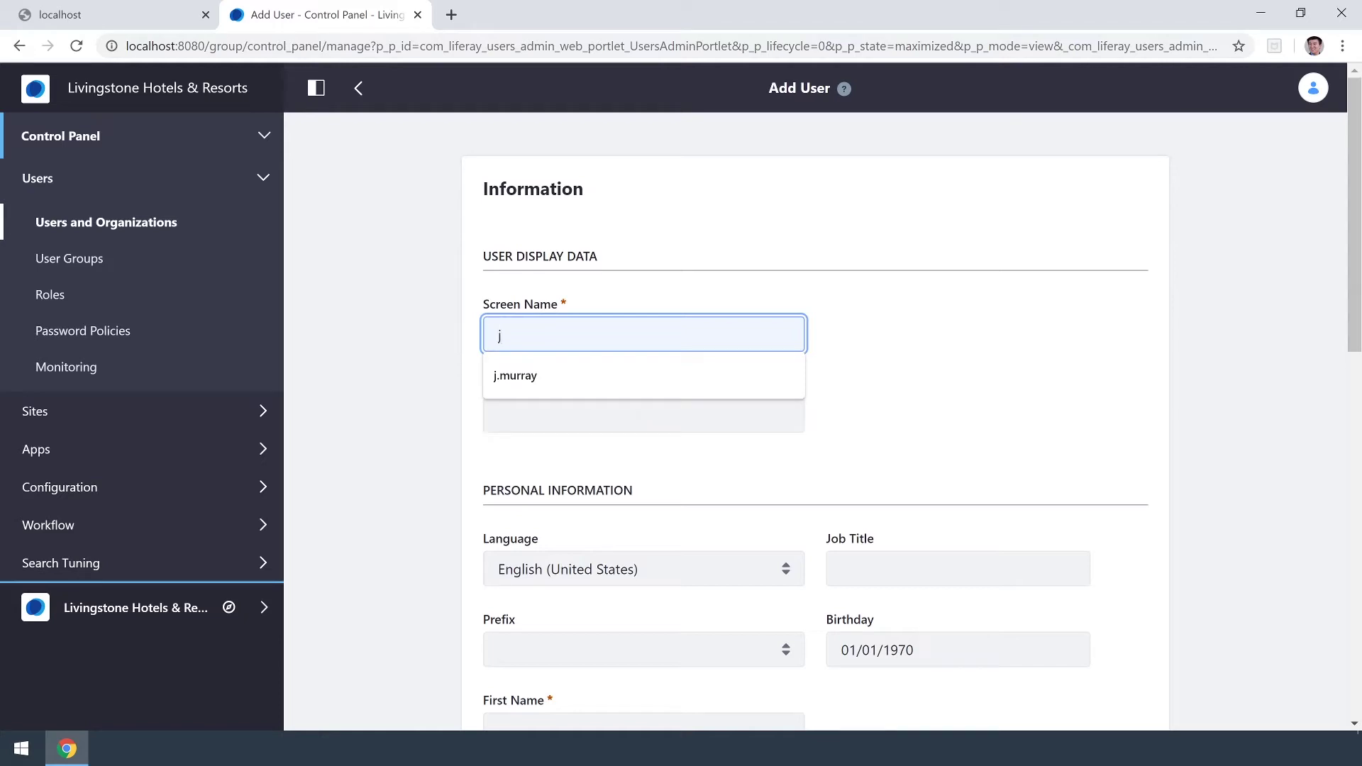
click(644, 414)
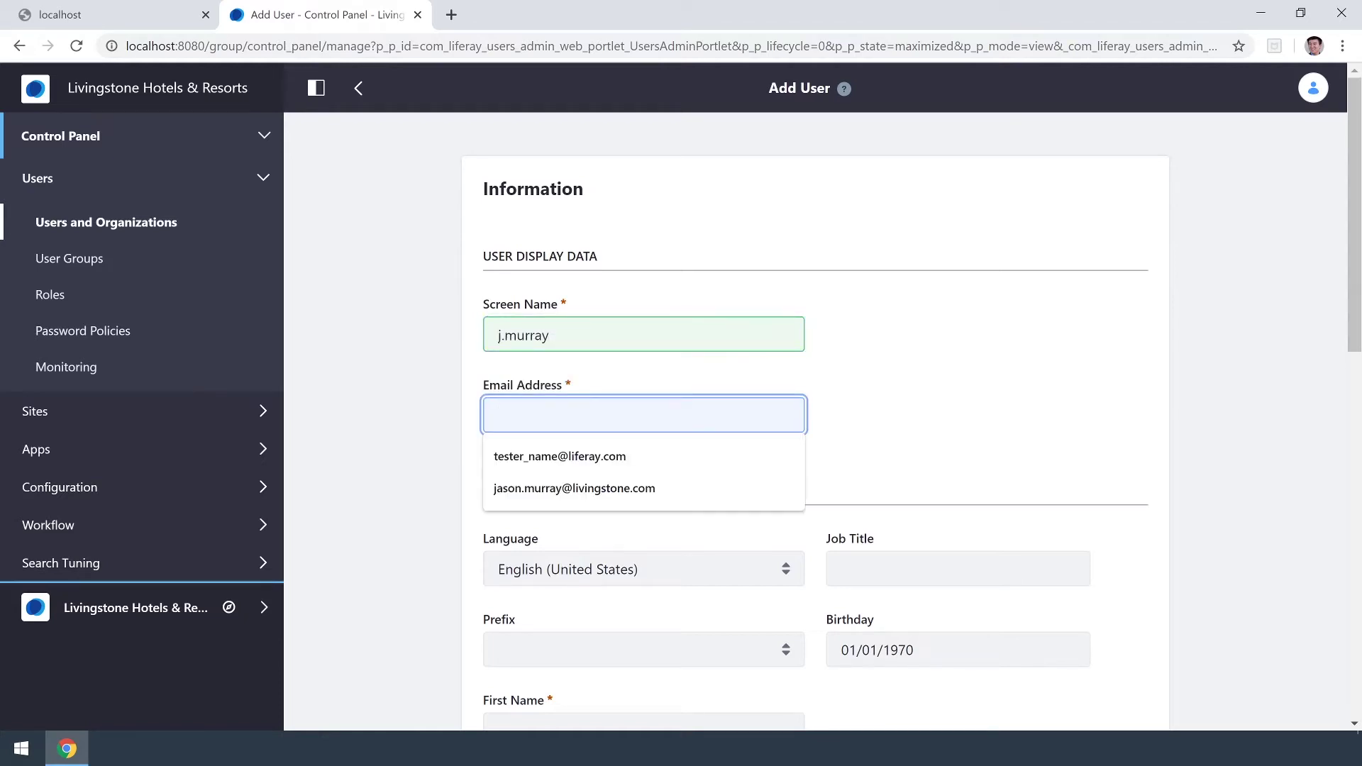
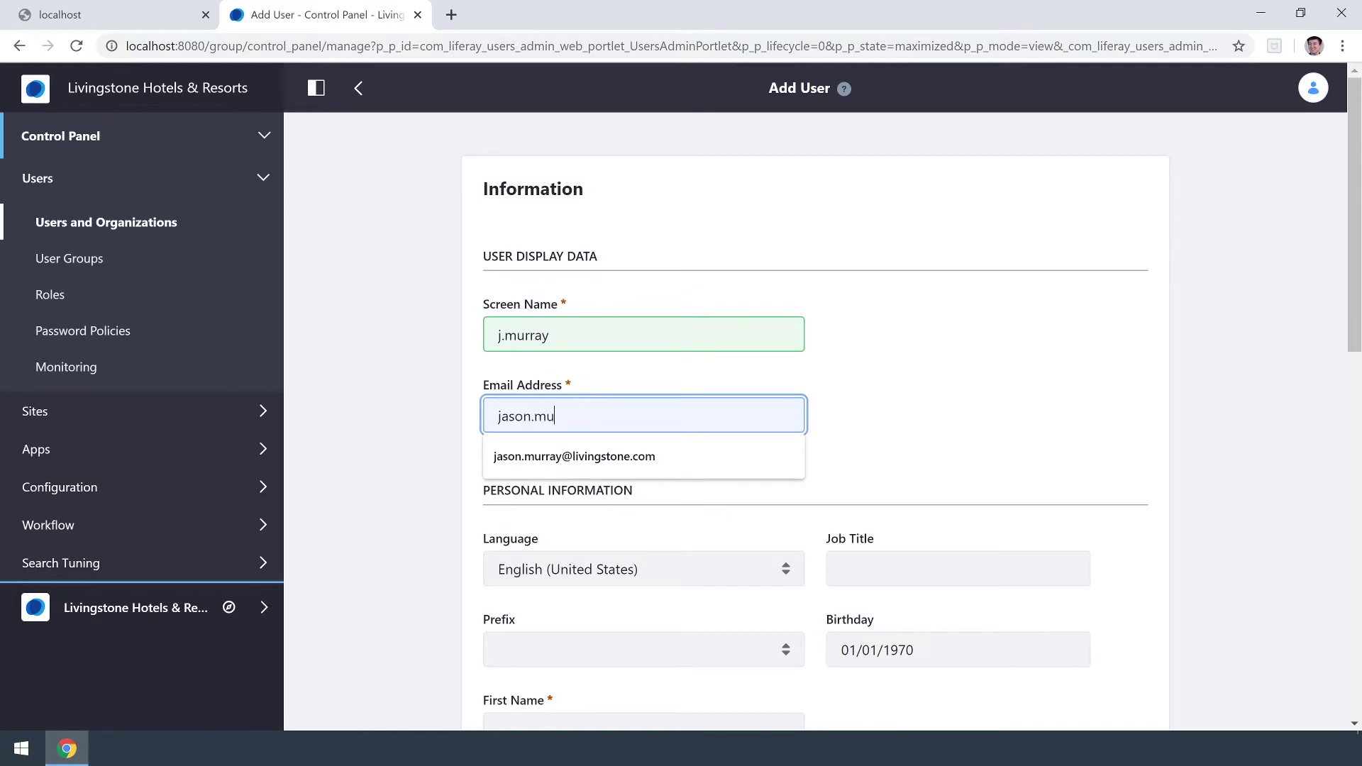
Fill in the user's first and last names and save the new account.
scroll(866, 426, down, 5)
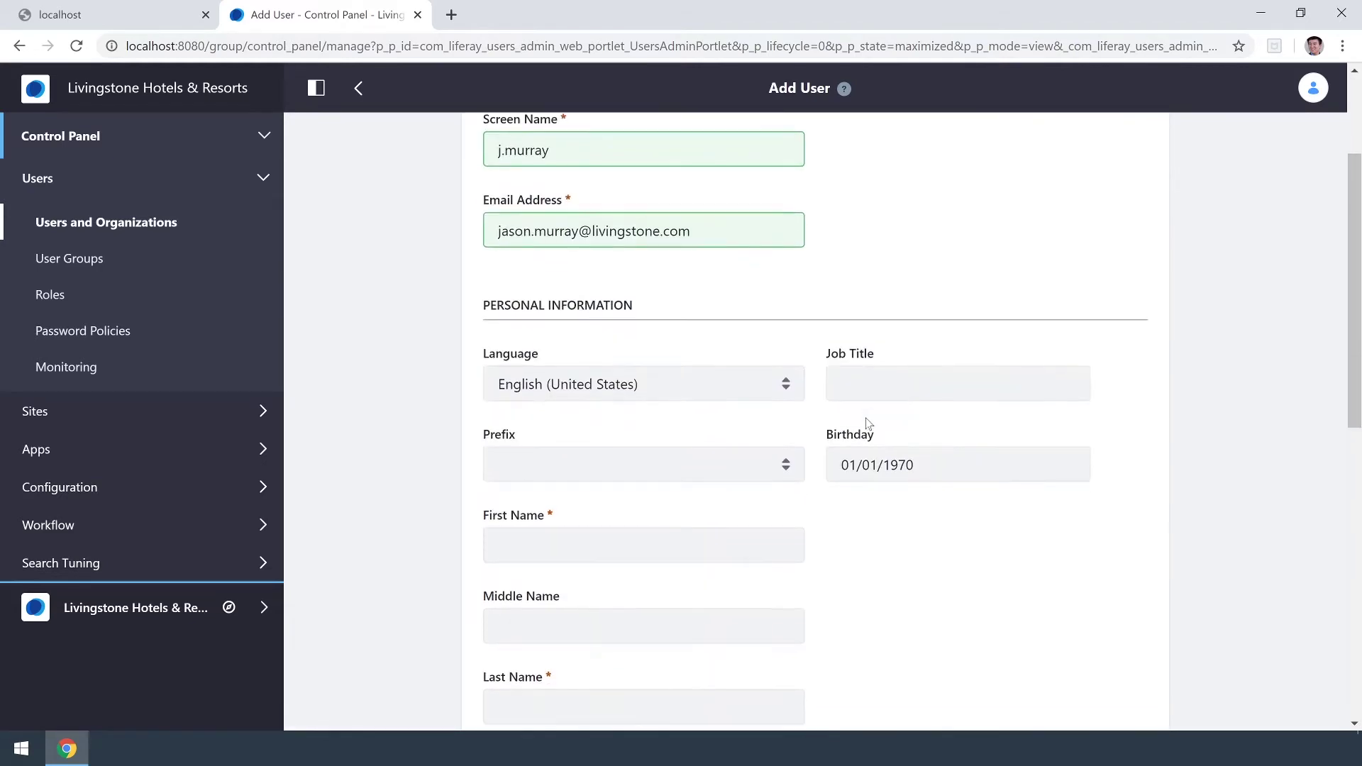
click(568, 376)
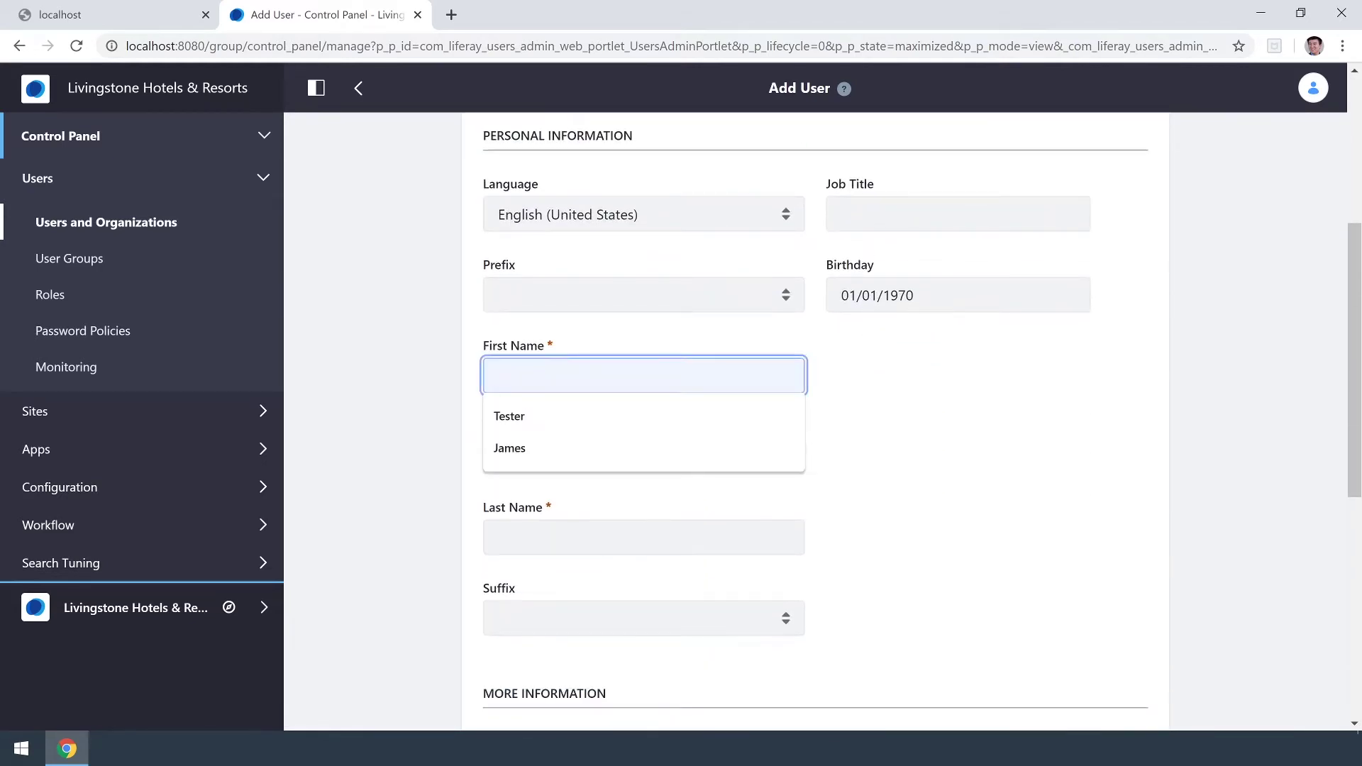
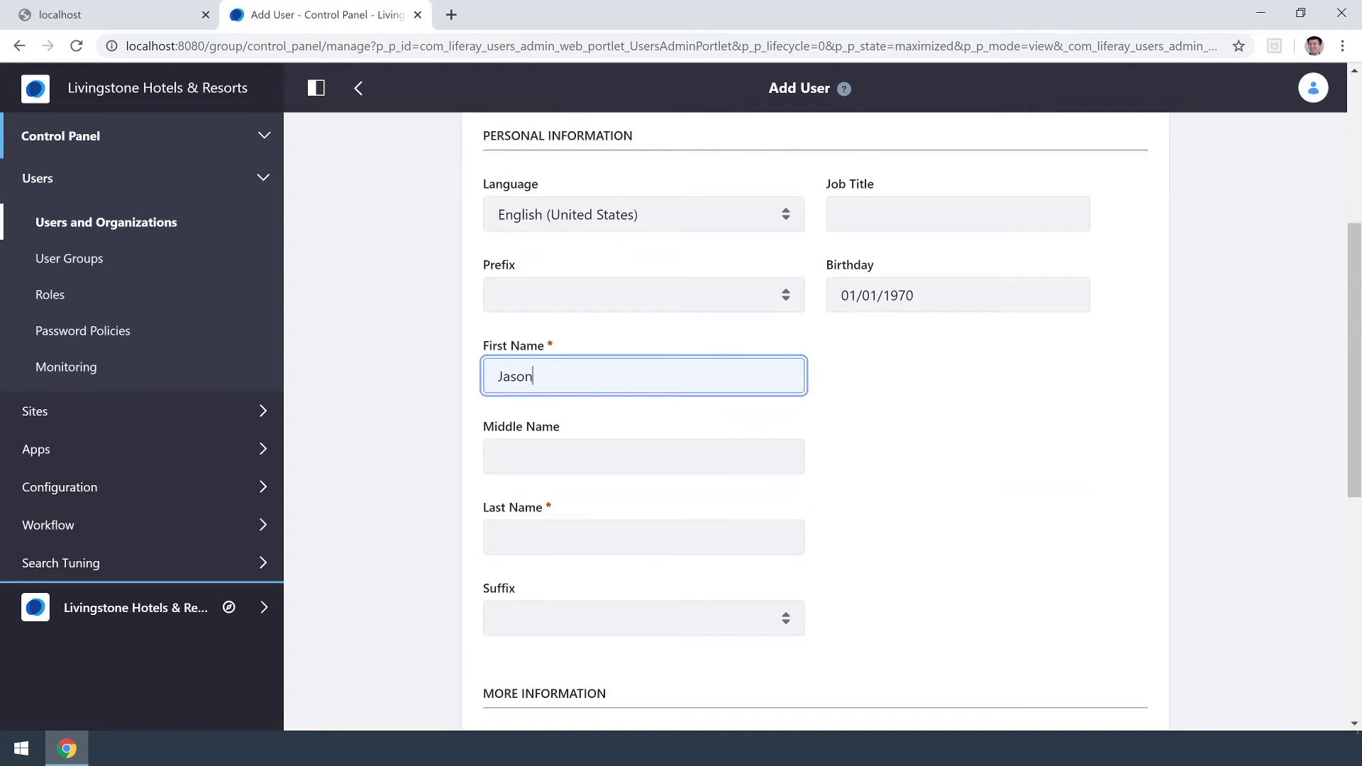
click(643, 537)
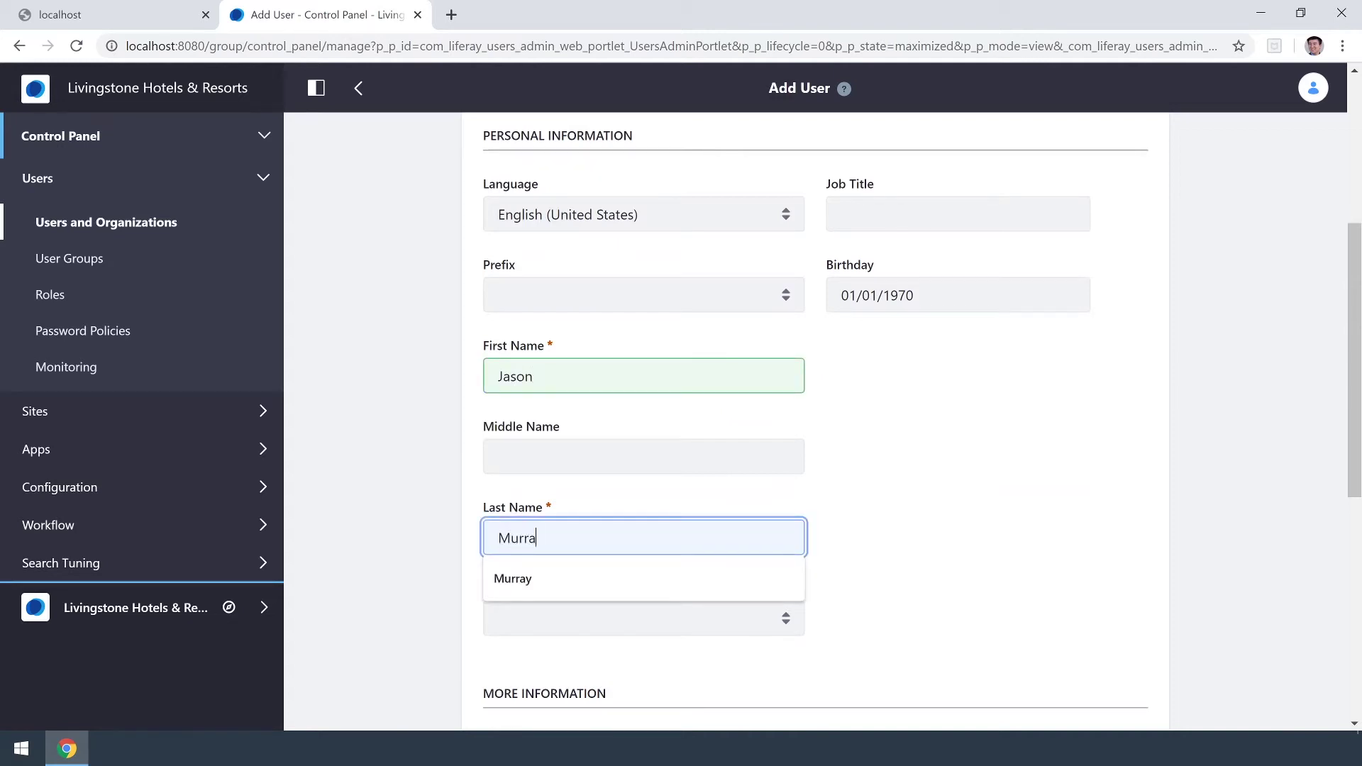
click(960, 510)
scroll(968, 514, down, 3)
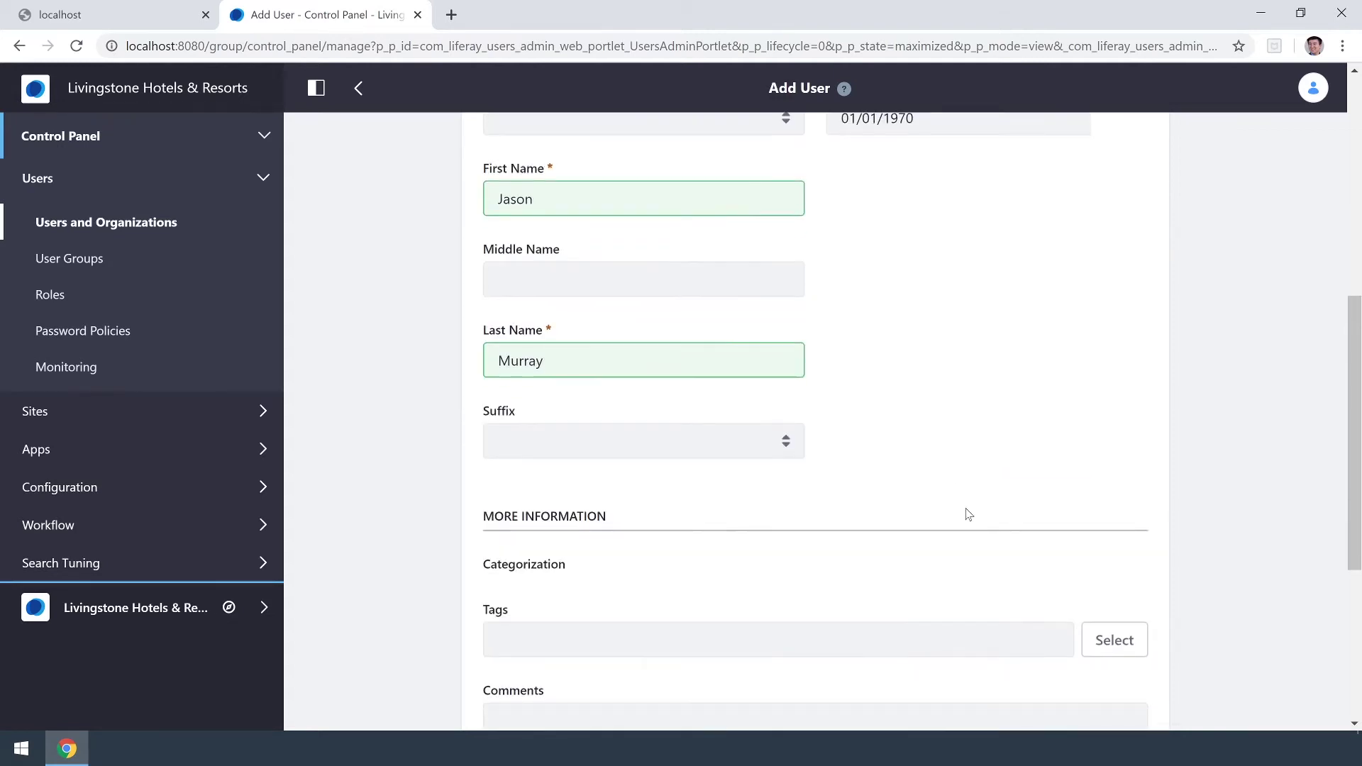
scroll(968, 513, down, 5)
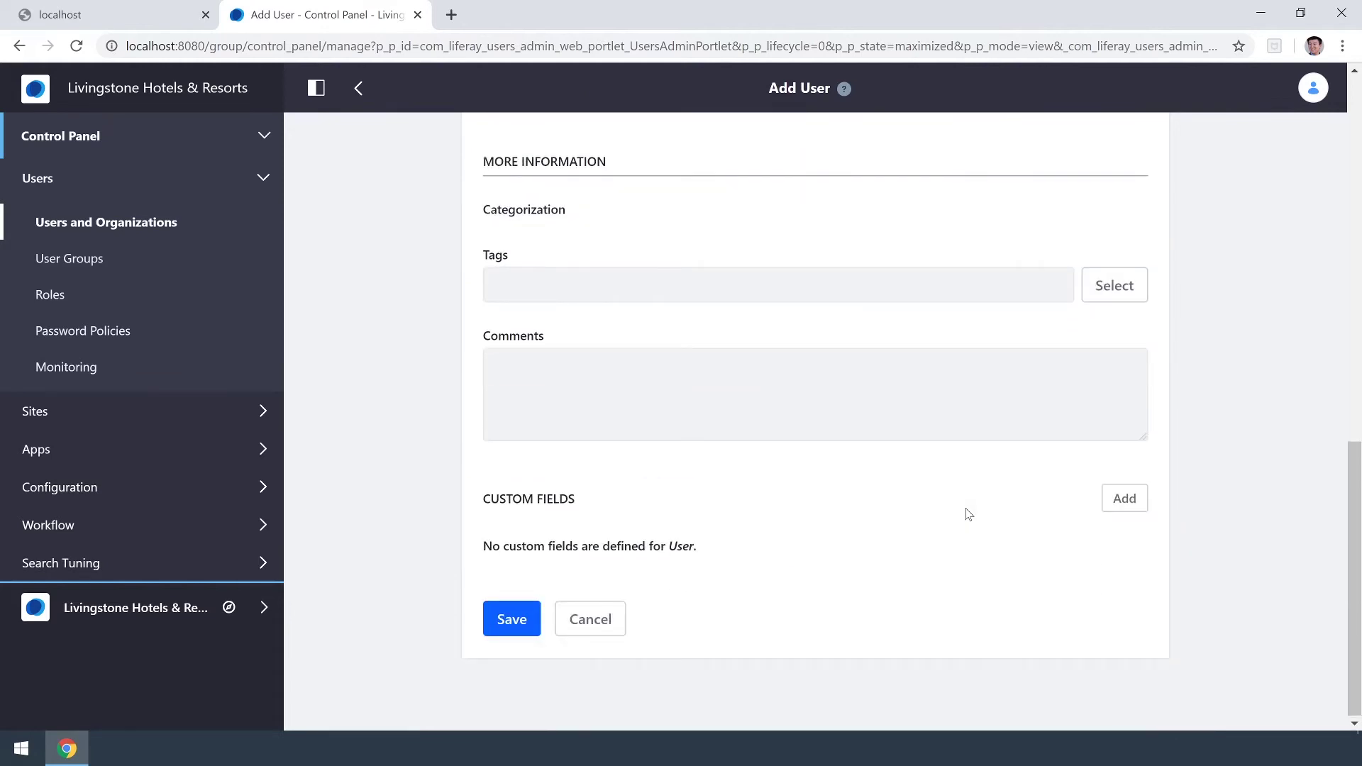
click(513, 633)
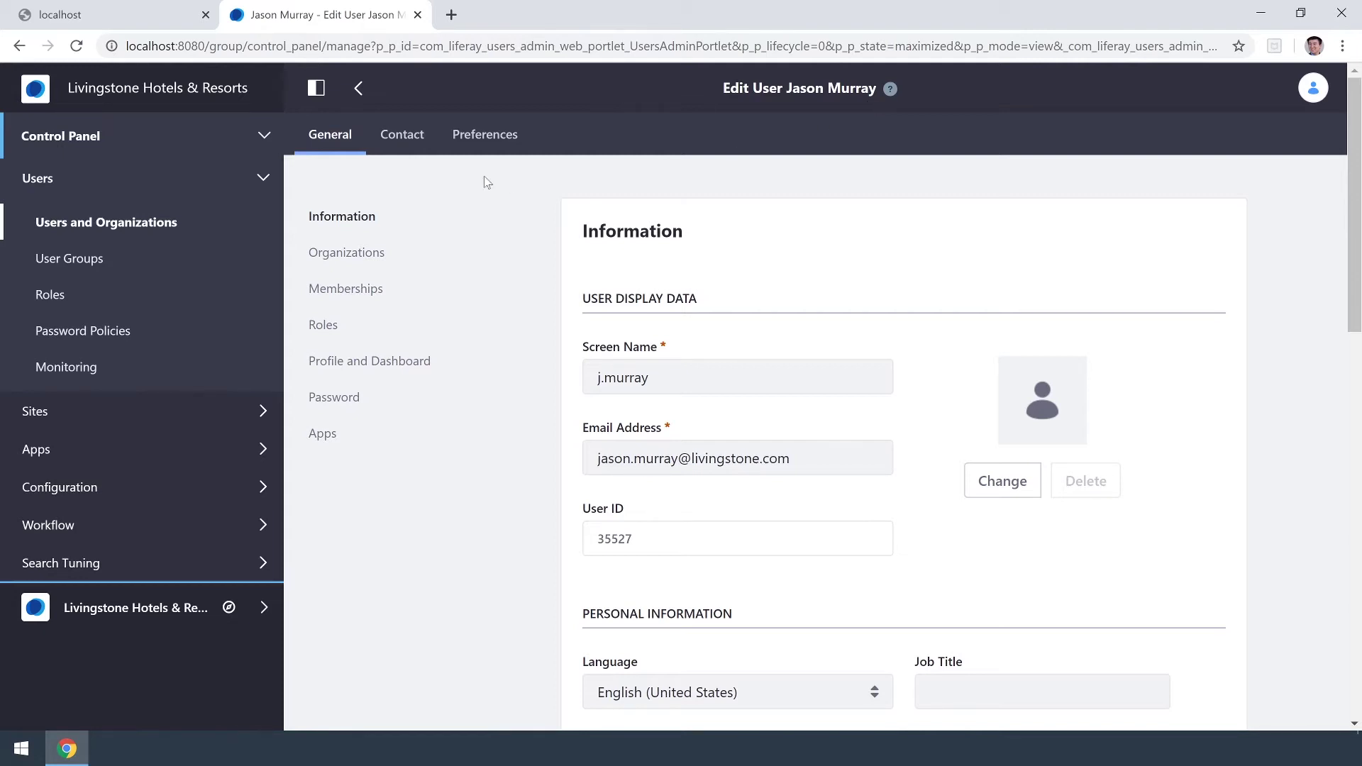
Set and confirm the user's password with Require Password Reset left checked, then save.
click(341, 415)
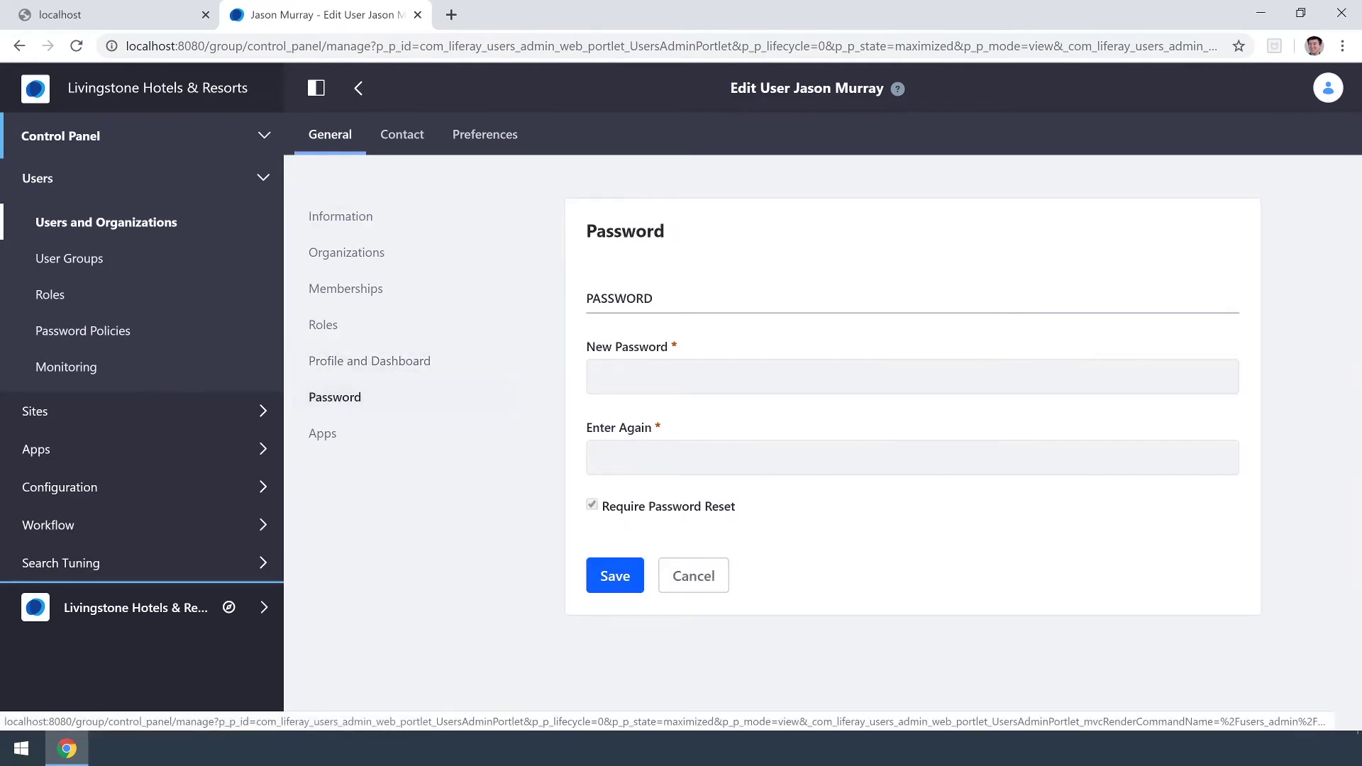
click(709, 376)
text(test)
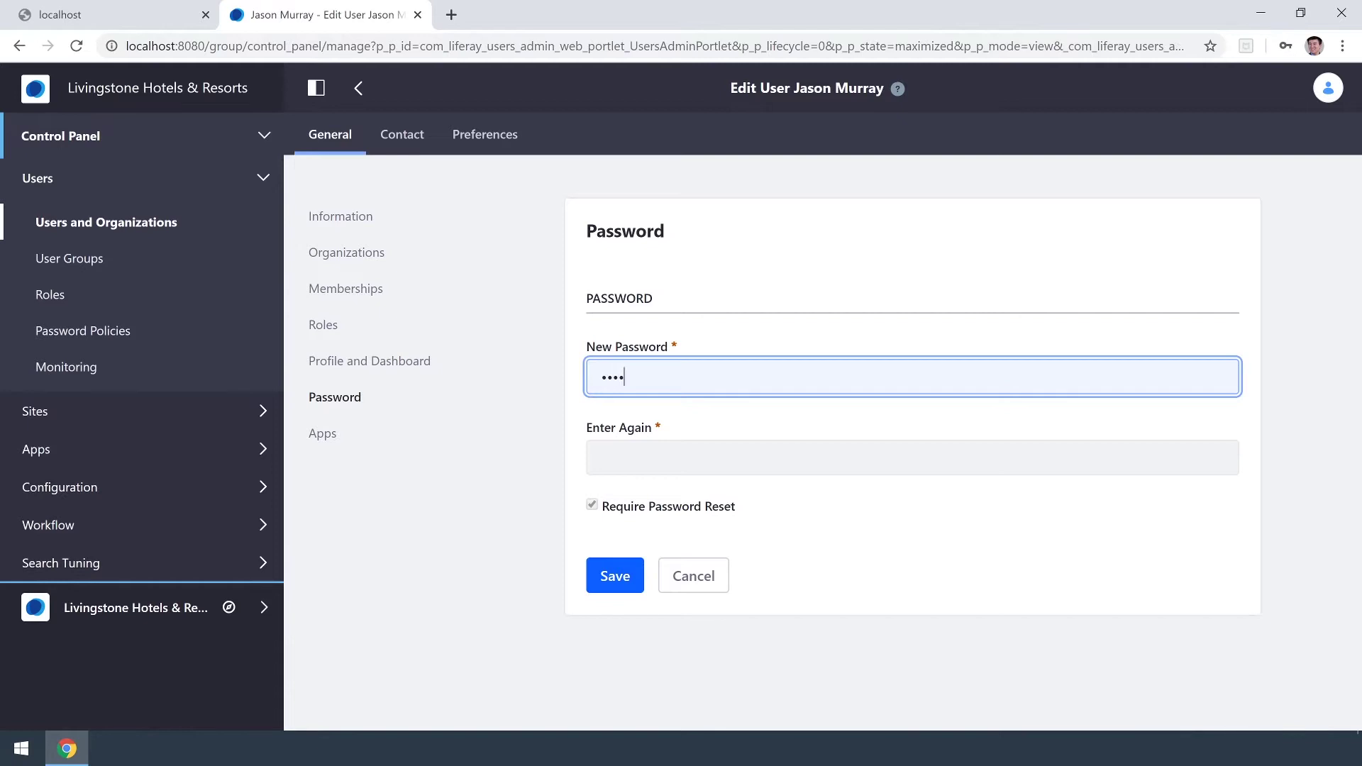
text(1)
click(709, 457)
text(test)
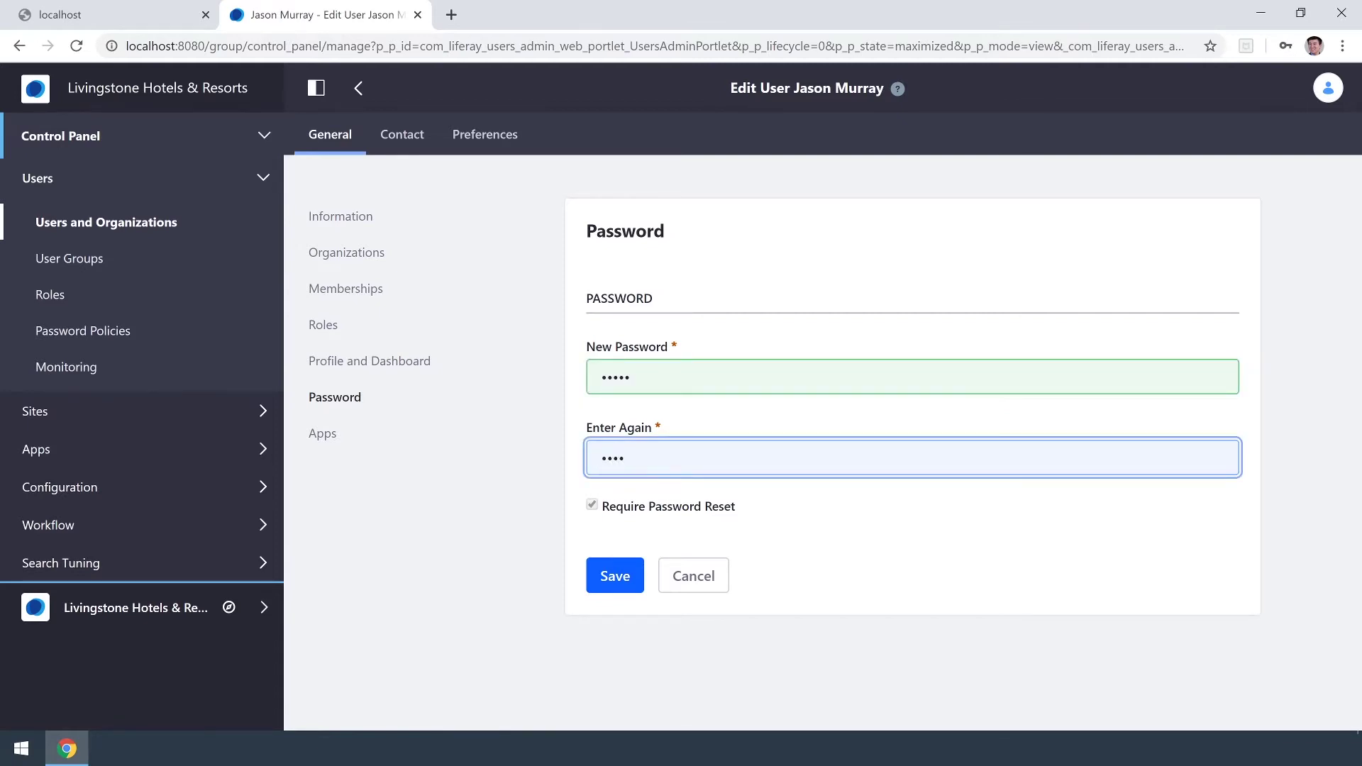
text(1)
click(616, 576)
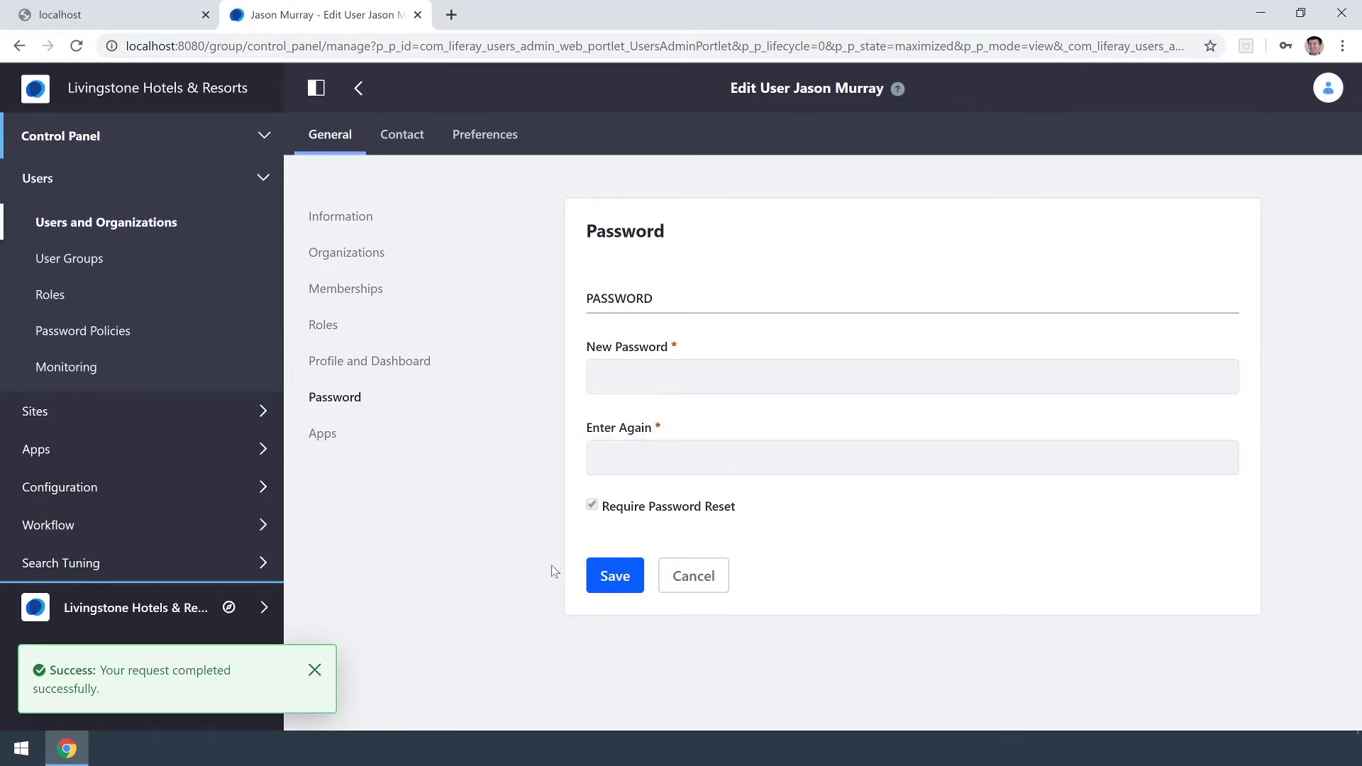
Add Livingstone Hotels & Resorts to the user's site memberships and save.
click(428, 287)
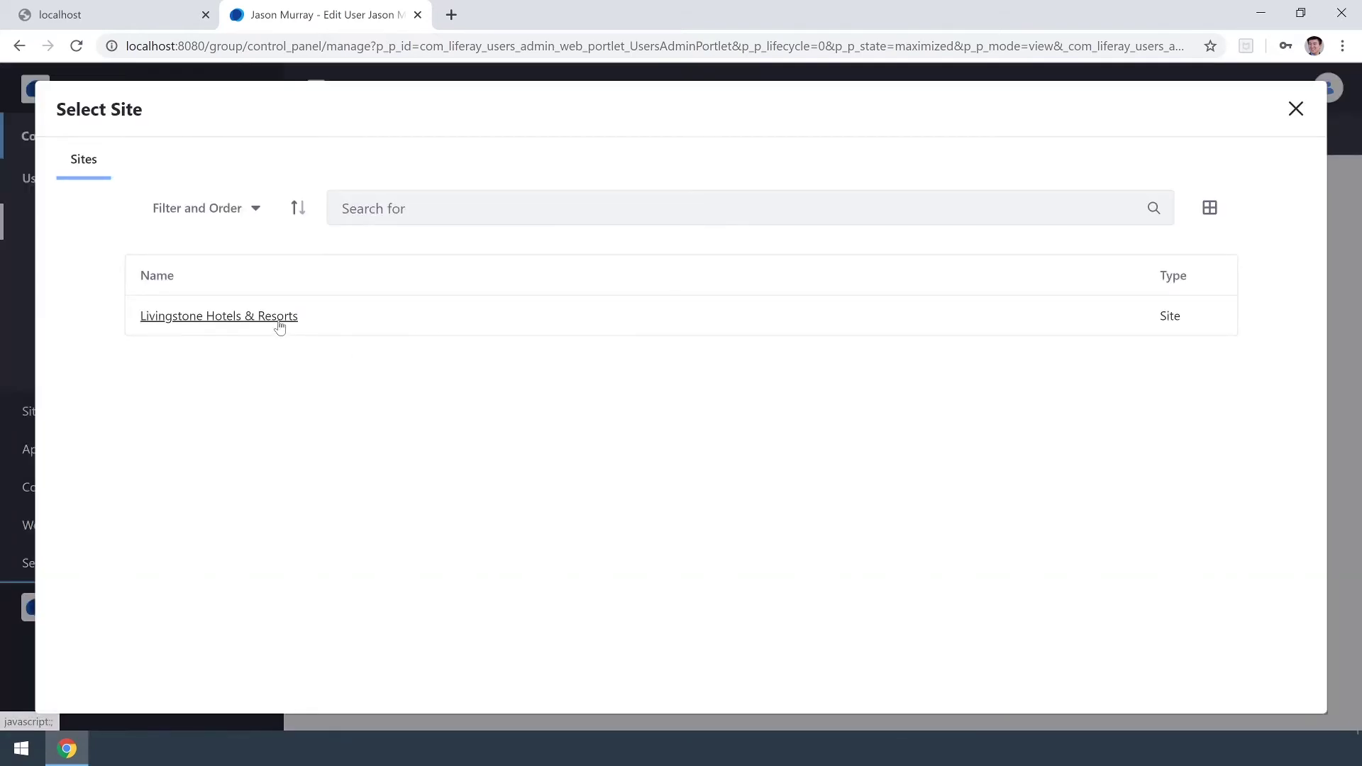
click(280, 317)
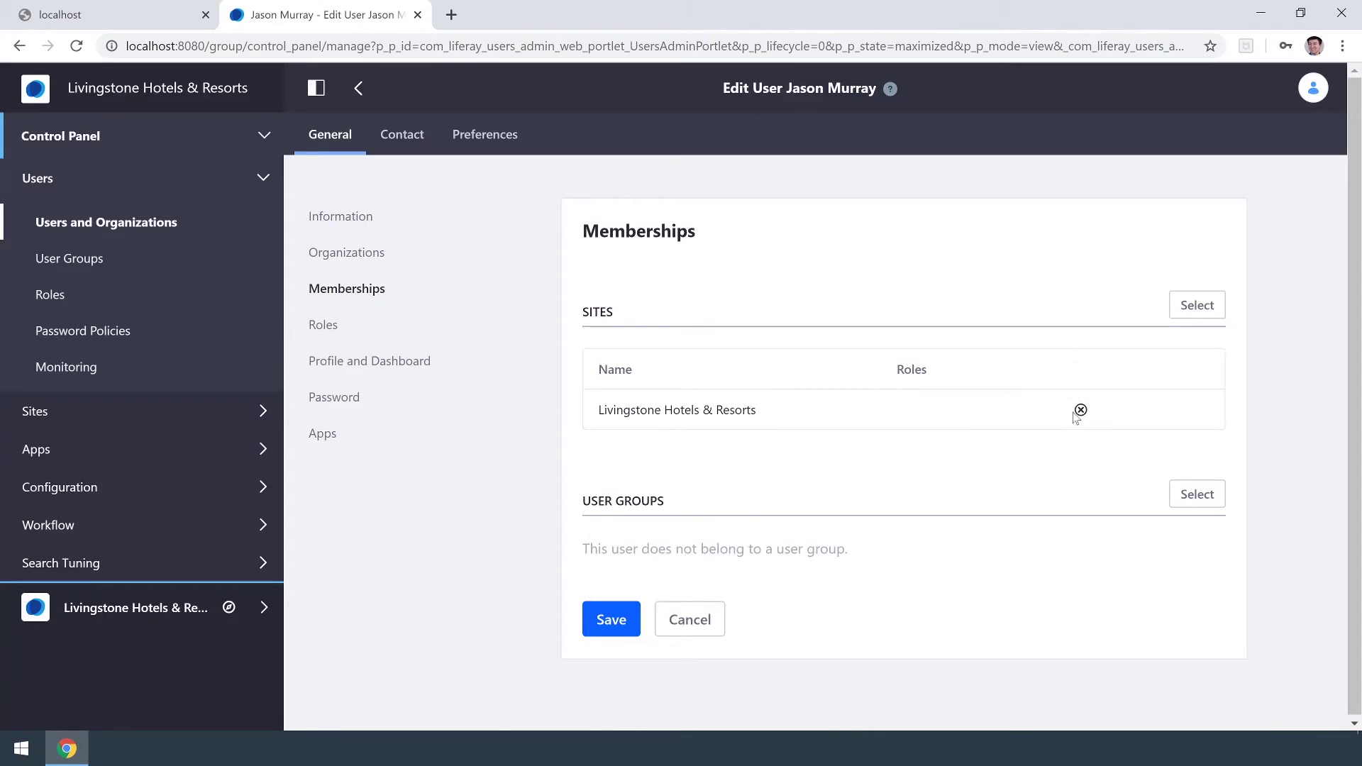
click(617, 621)
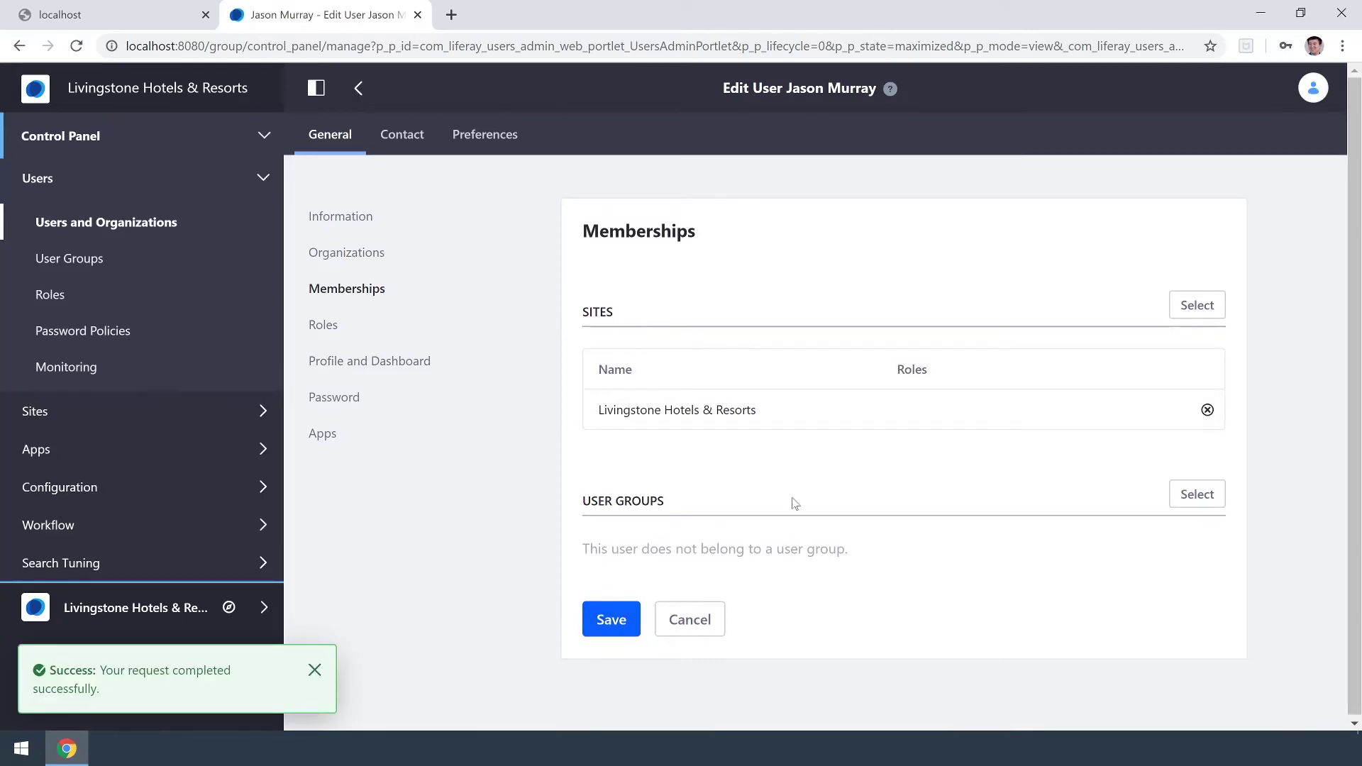
Sign out of the administrator account and bring up the sign-in form.
click(1313, 88)
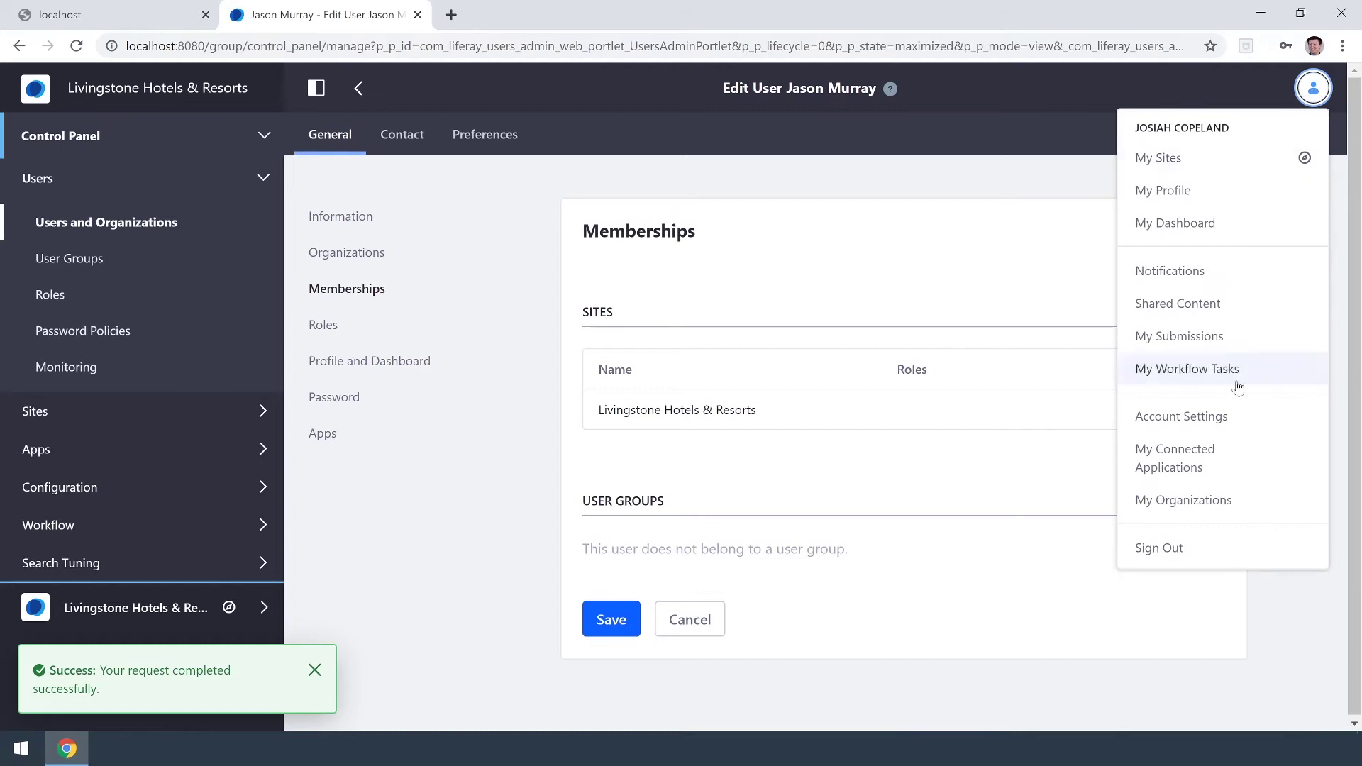
click(1225, 551)
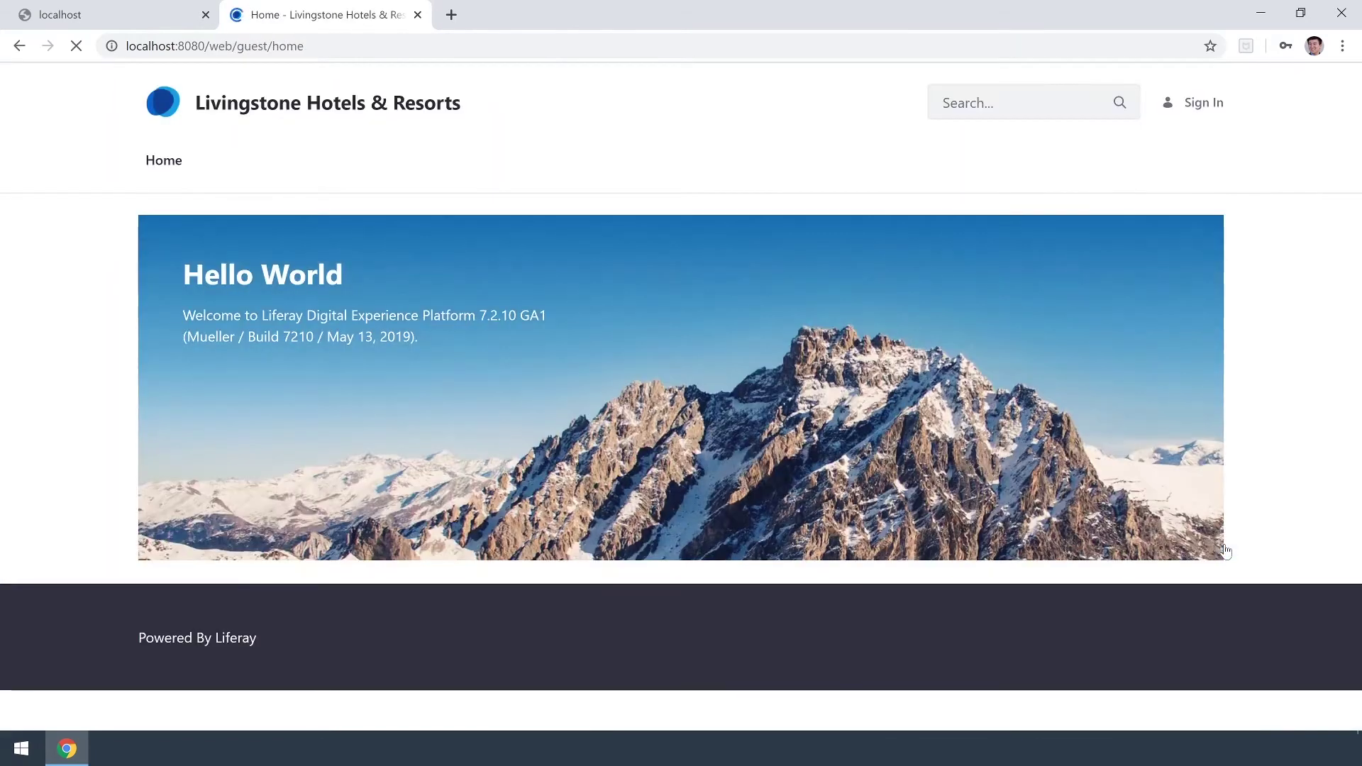
click(1214, 111)
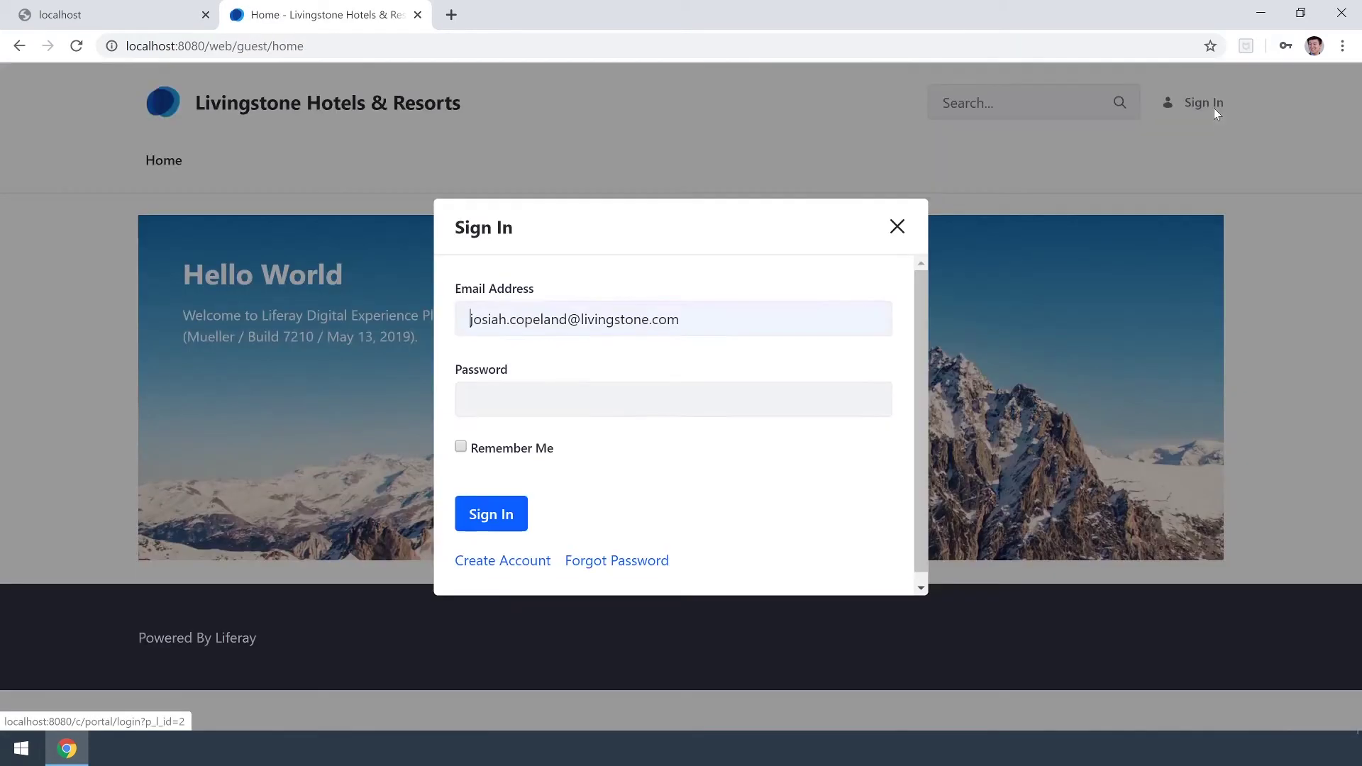
Sign in with the new user's credentials and accept the Terms of Use.
key(shift+End)
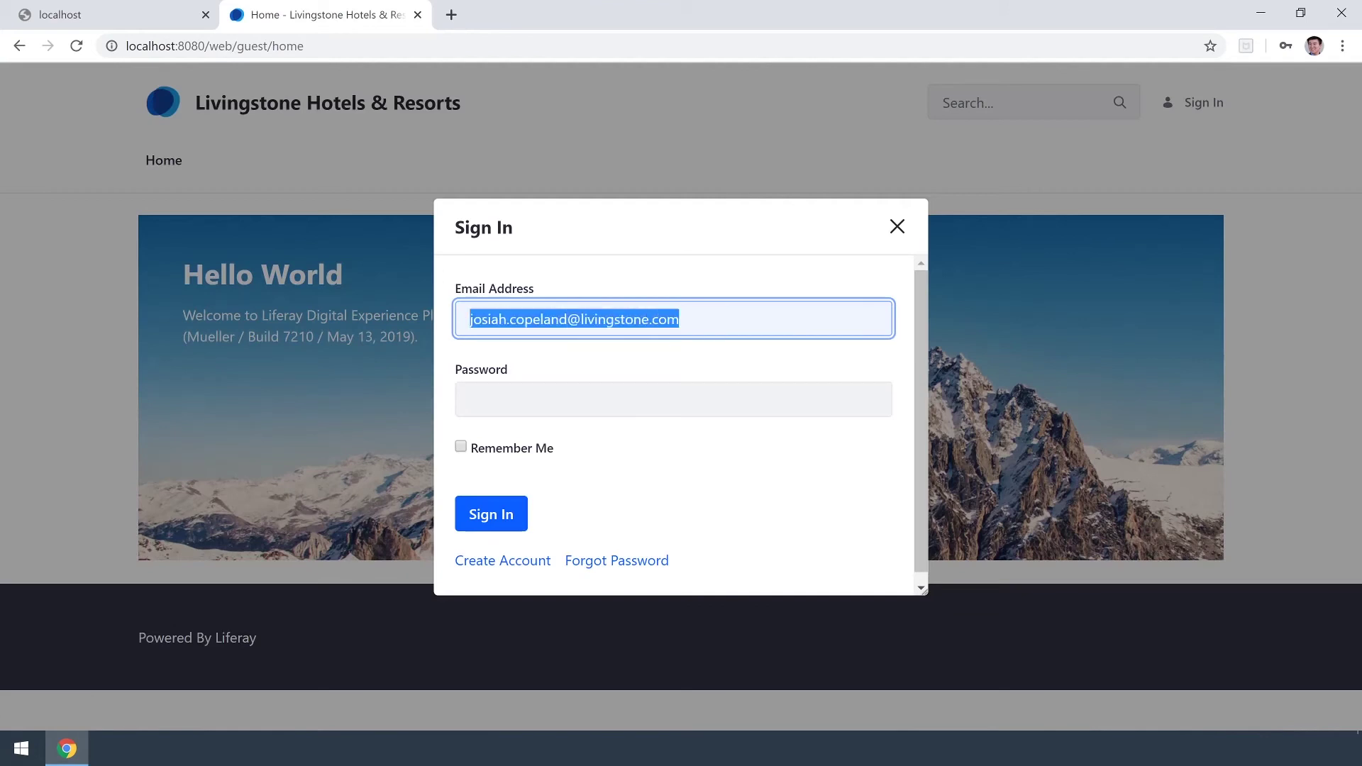
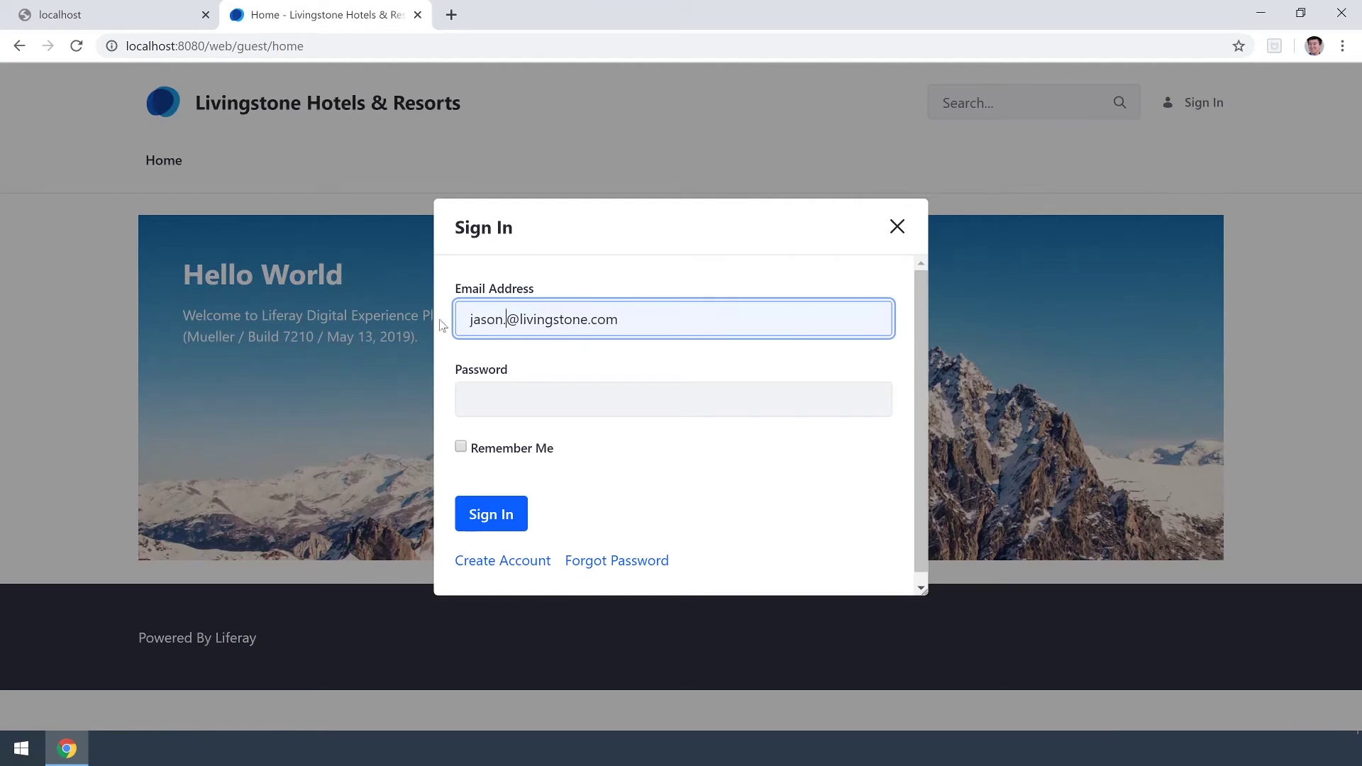
key(Tab)
text(test)
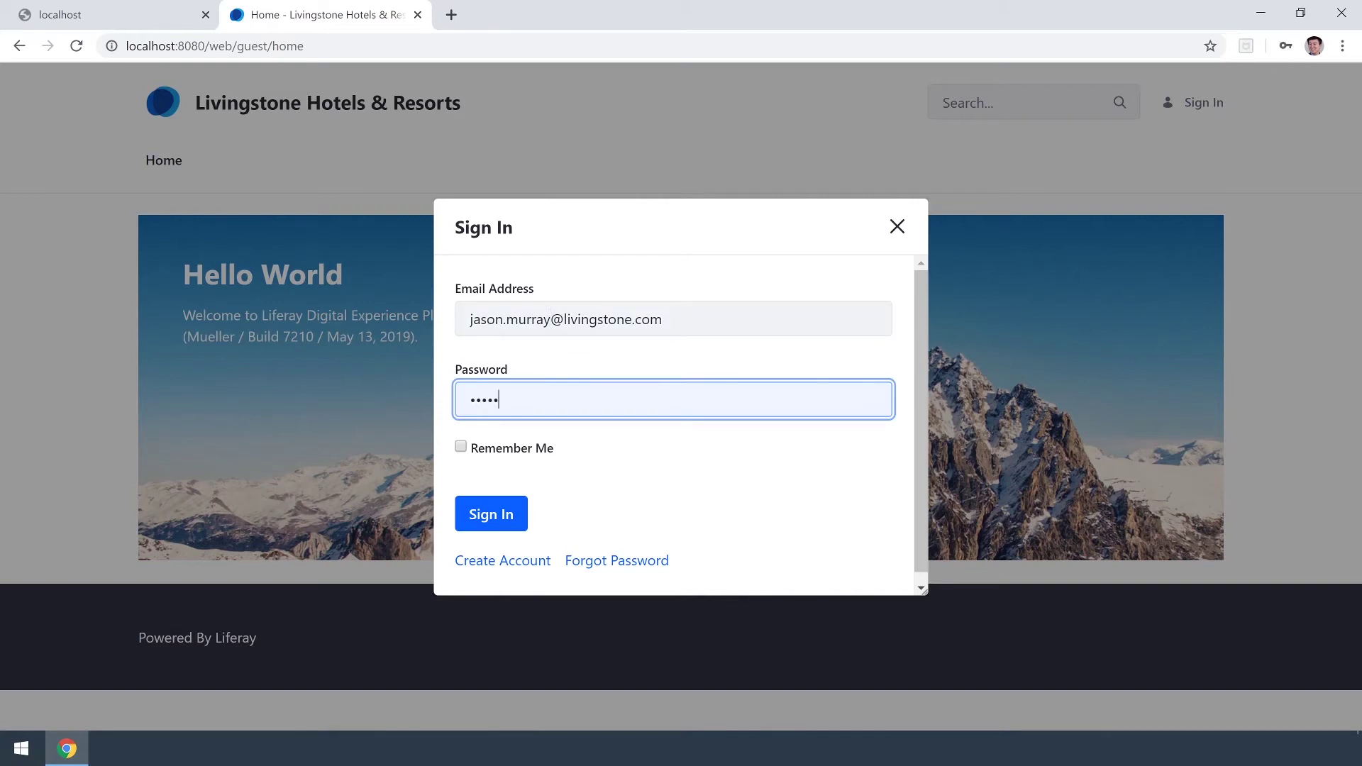
click(500, 507)
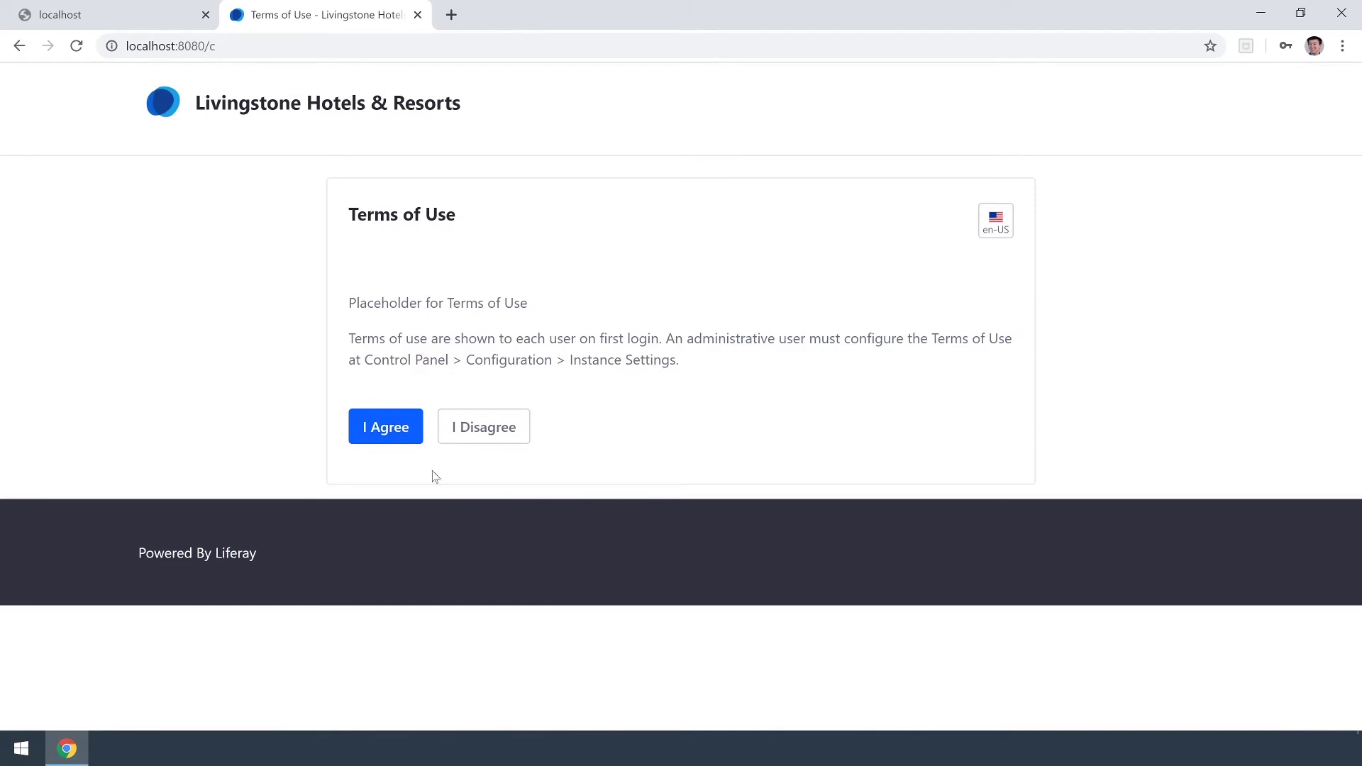
click(389, 427)
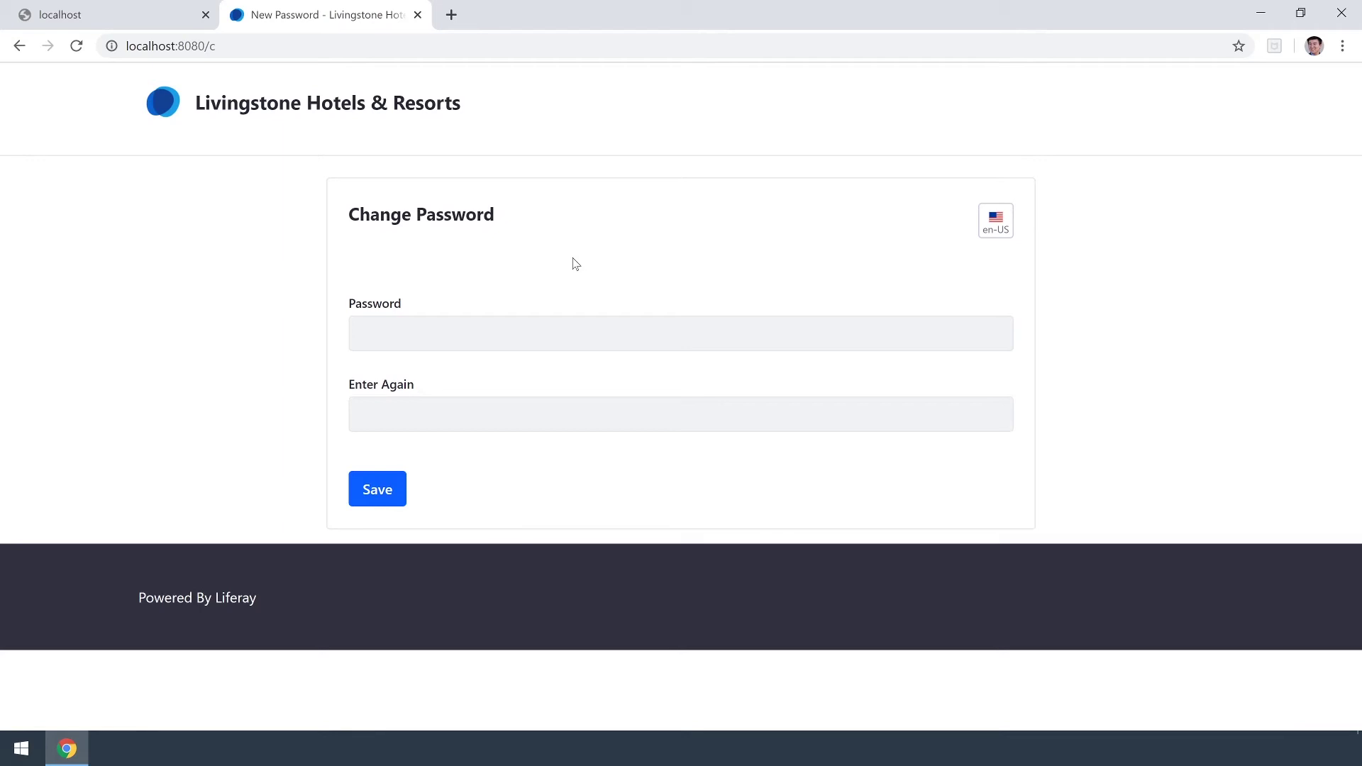
Enter the new user's own password and its confirmation, then save.
key(Tab)
text(test)
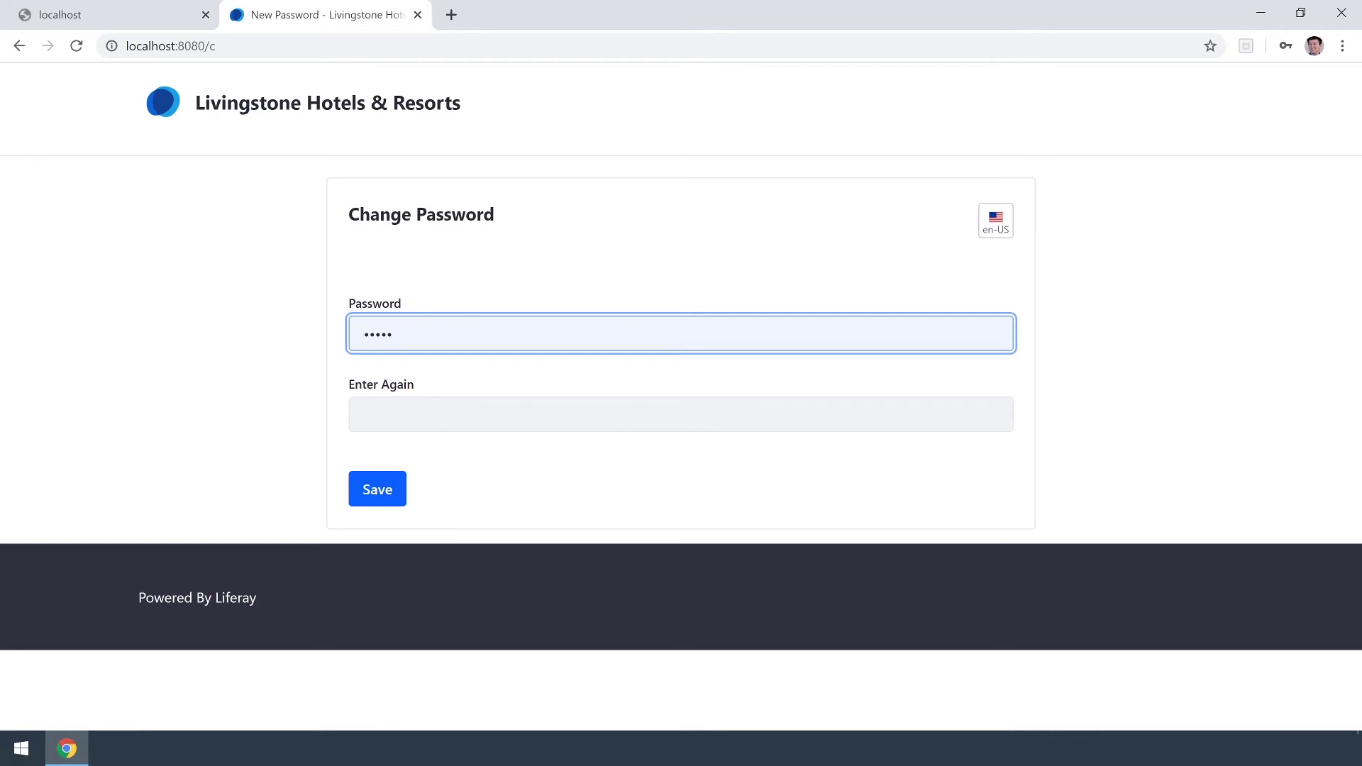
key(Tab)
text(test1)
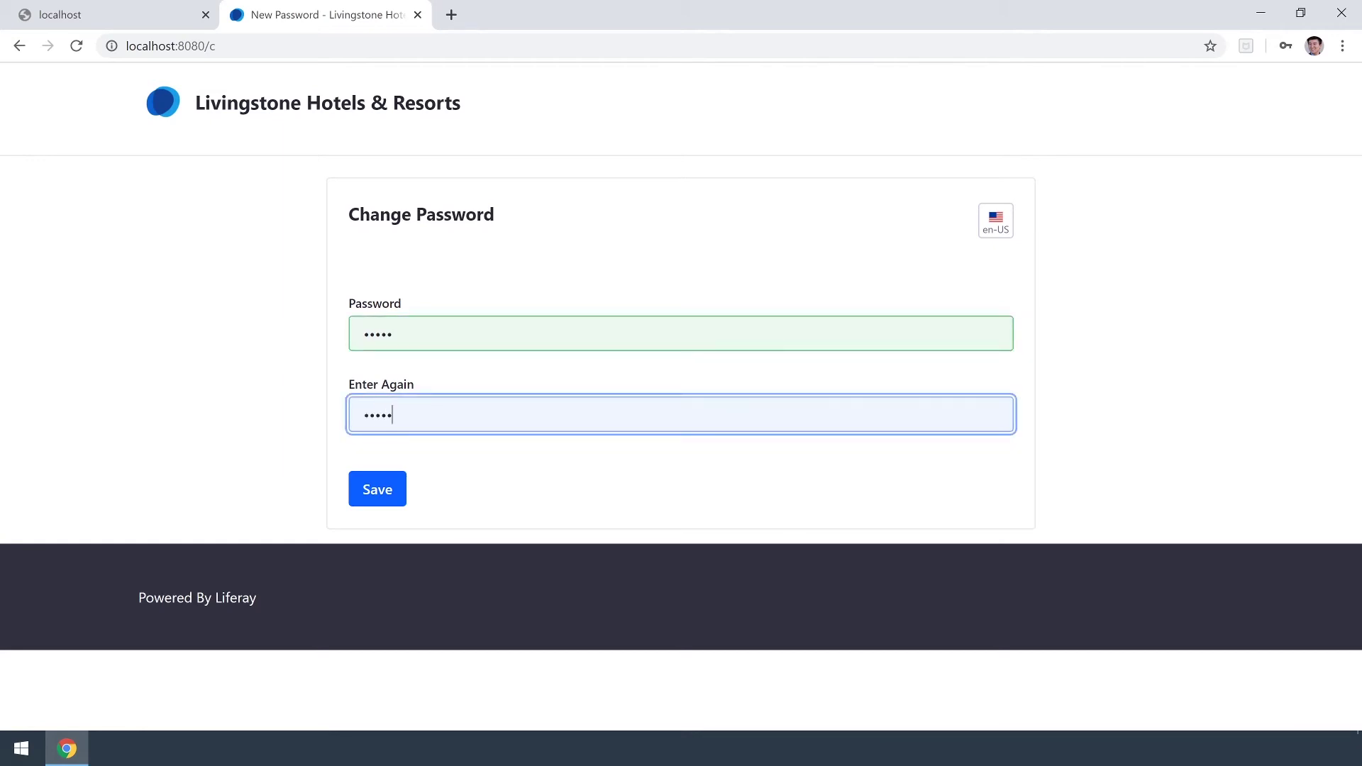
click(379, 492)
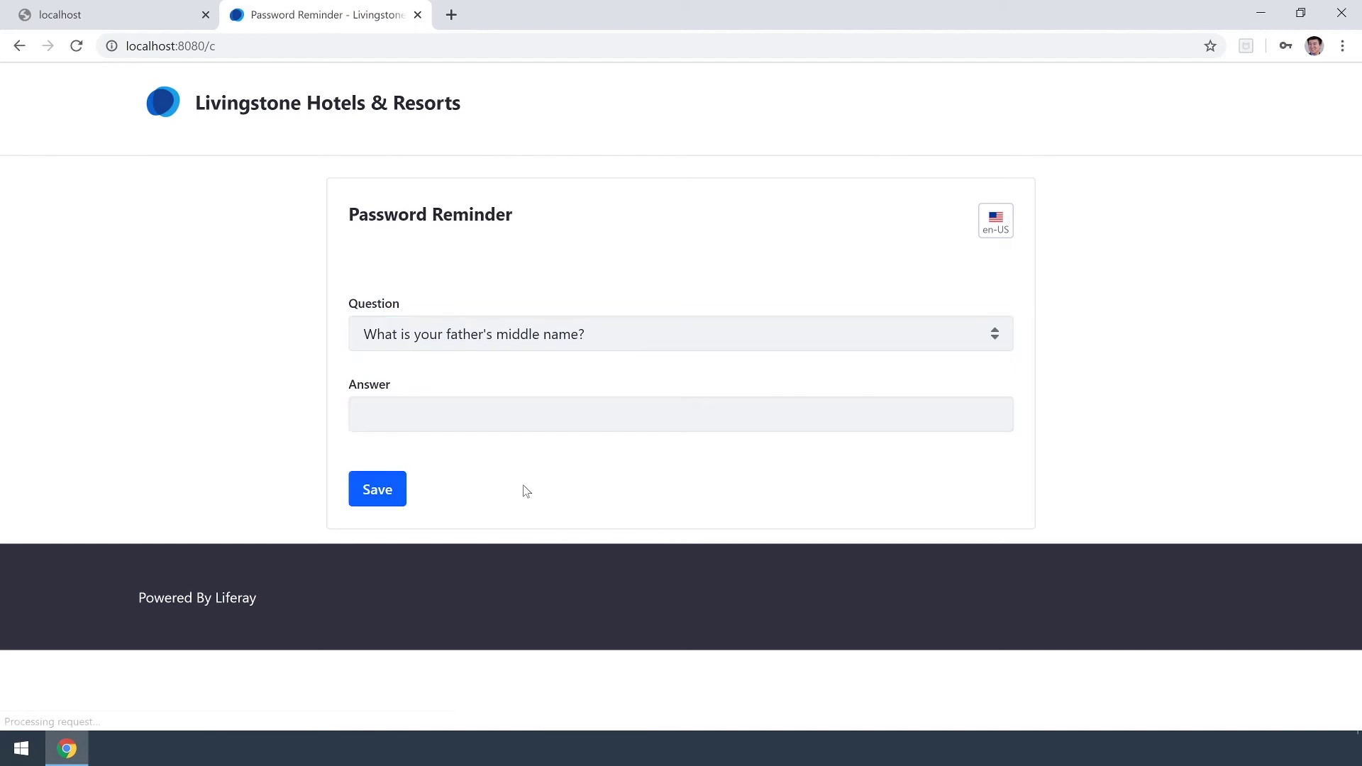
Answer the password reminder question and save it.
text(test)
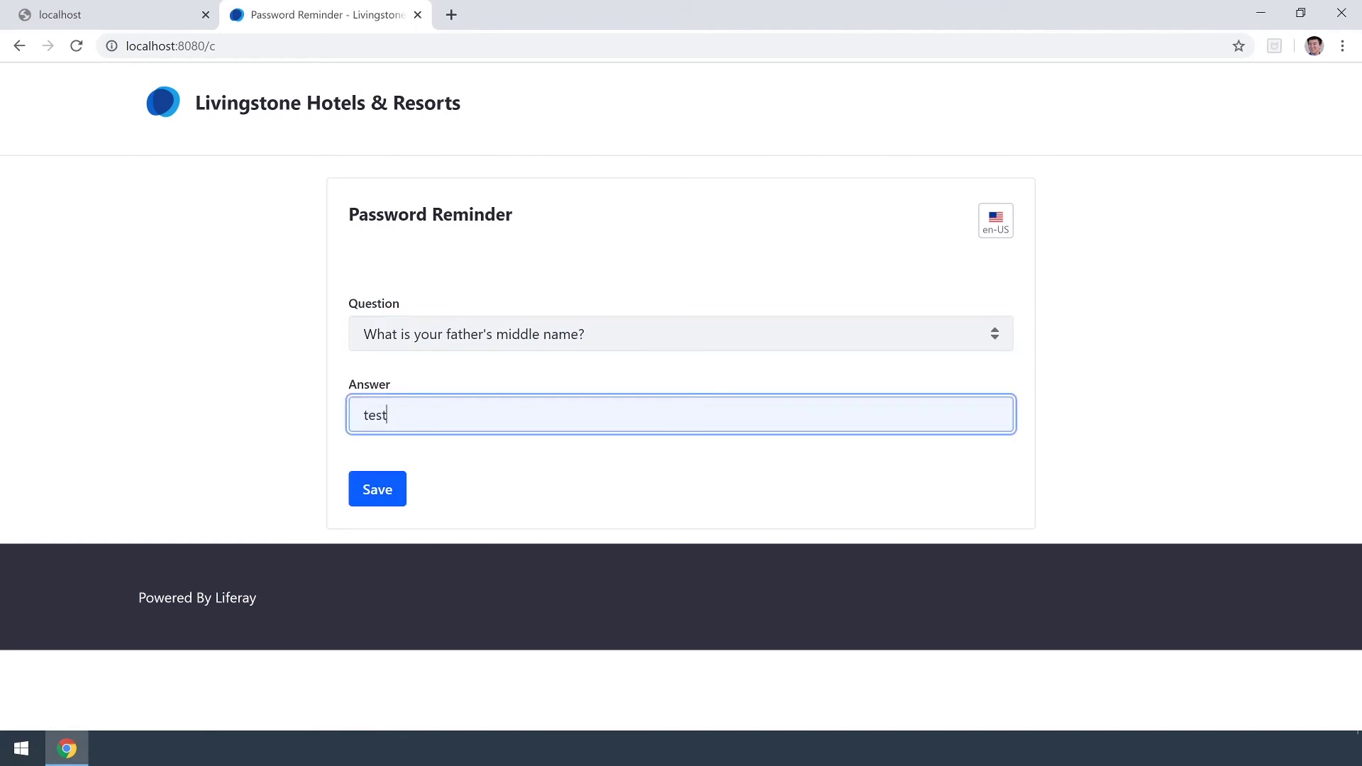
text(1)
click(365, 493)
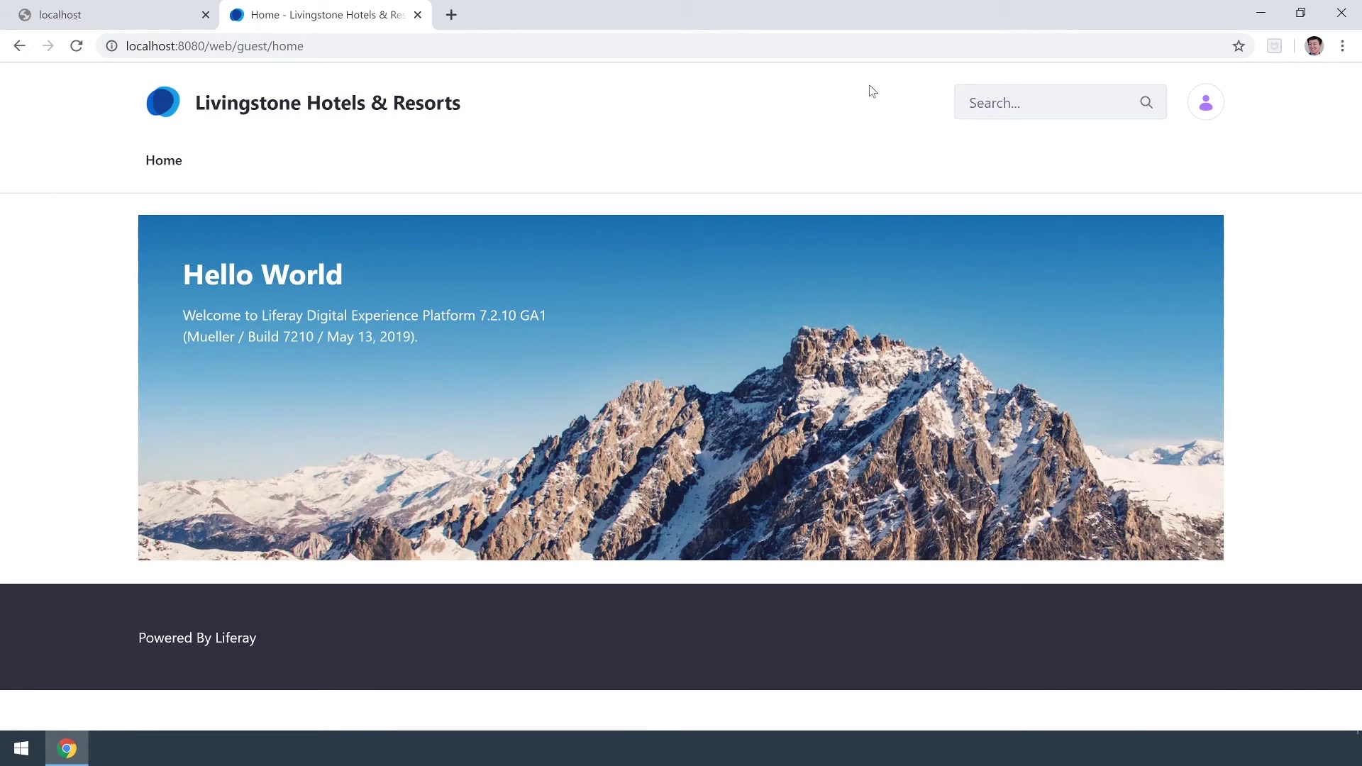
click(1214, 101)
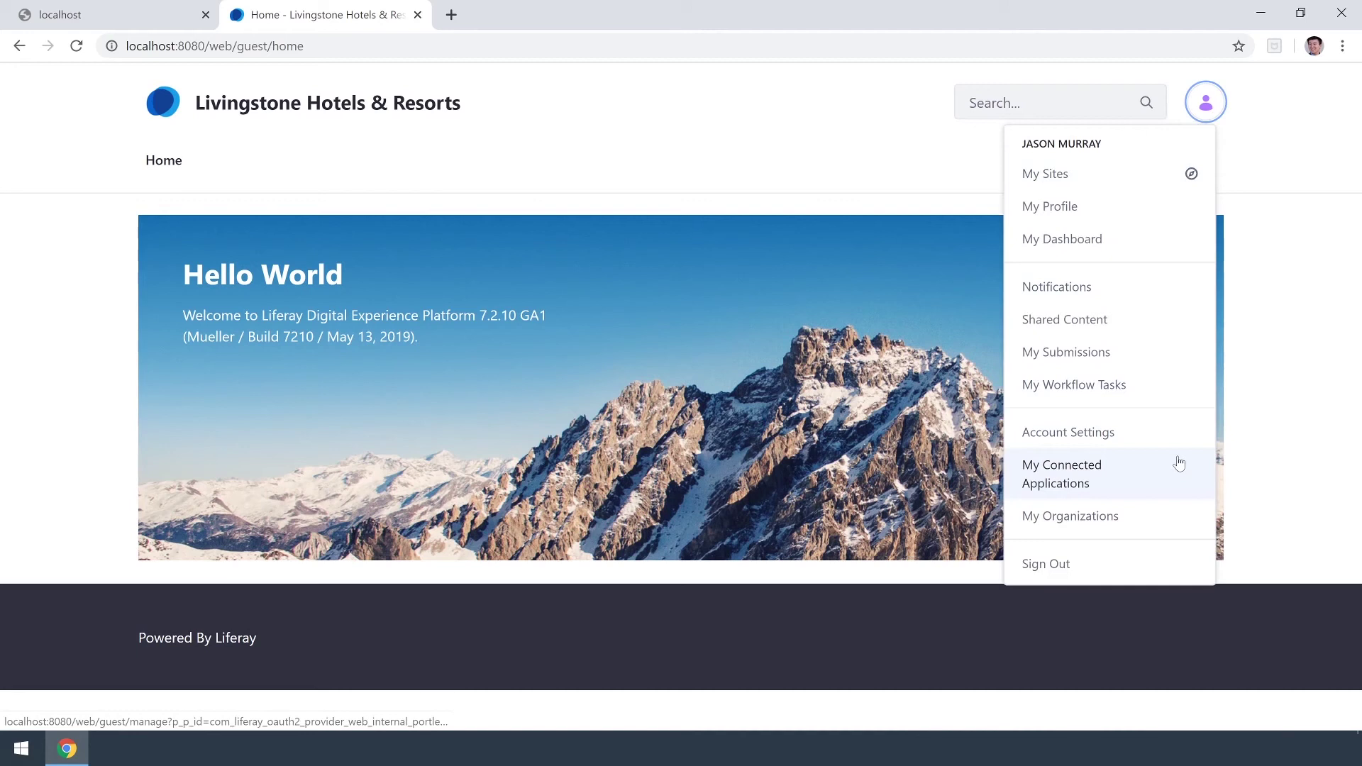
Sign out the new user and sign back in with the administrator's credentials.
click(1158, 563)
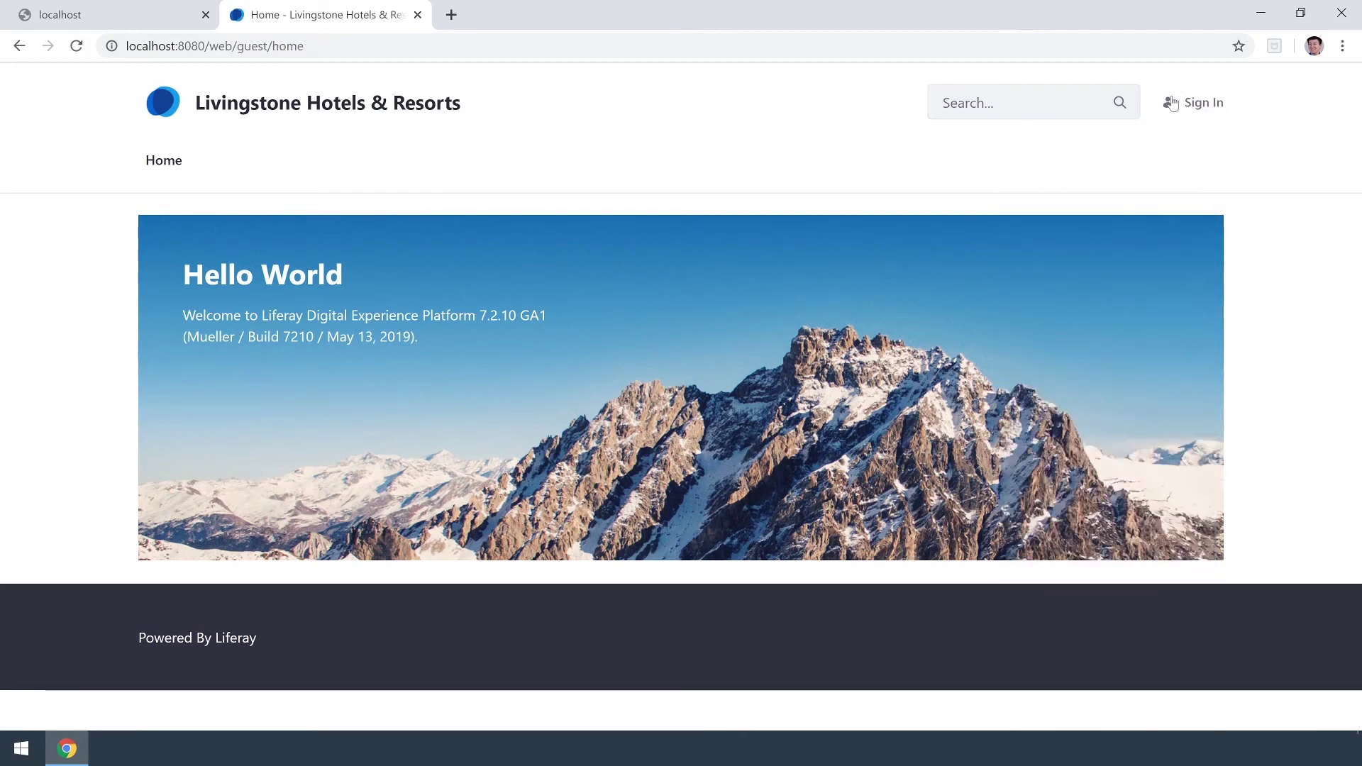
click(1204, 103)
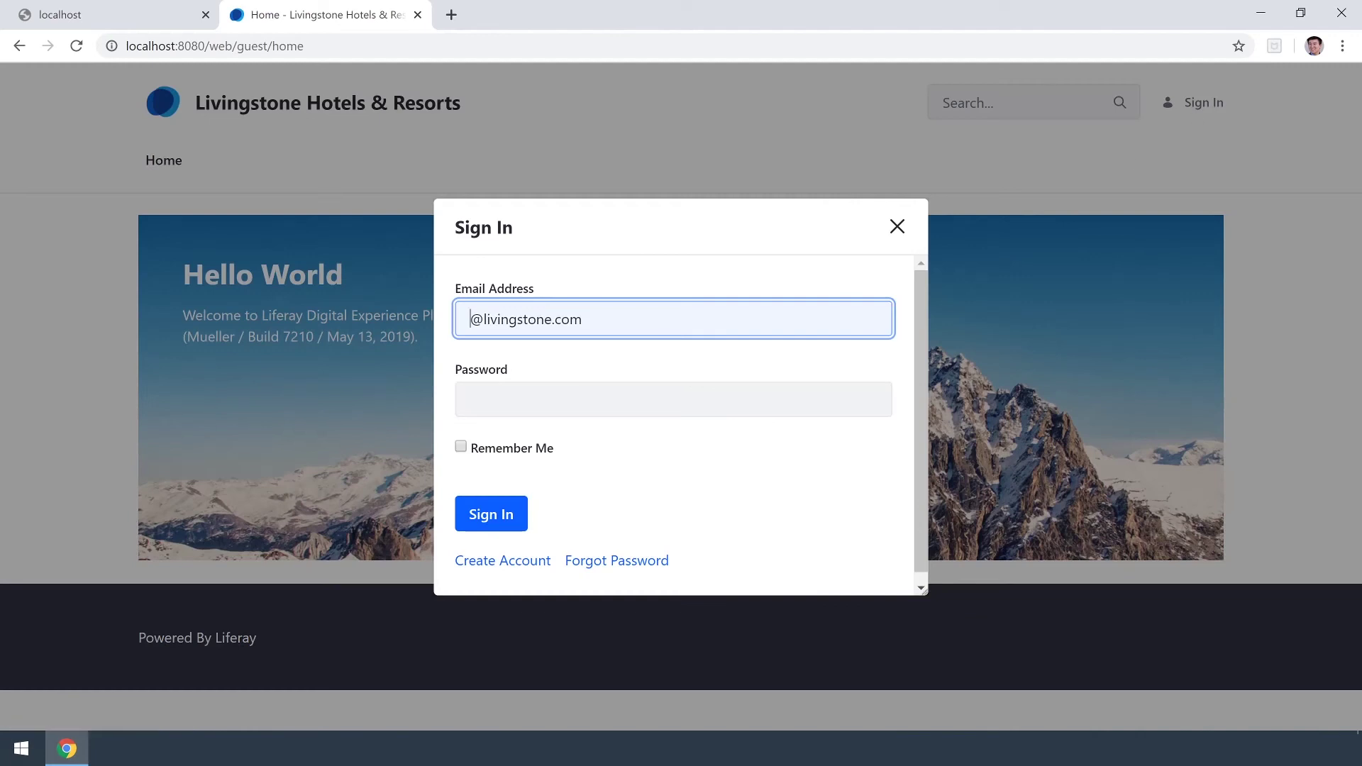
key(Tab)
text(test)
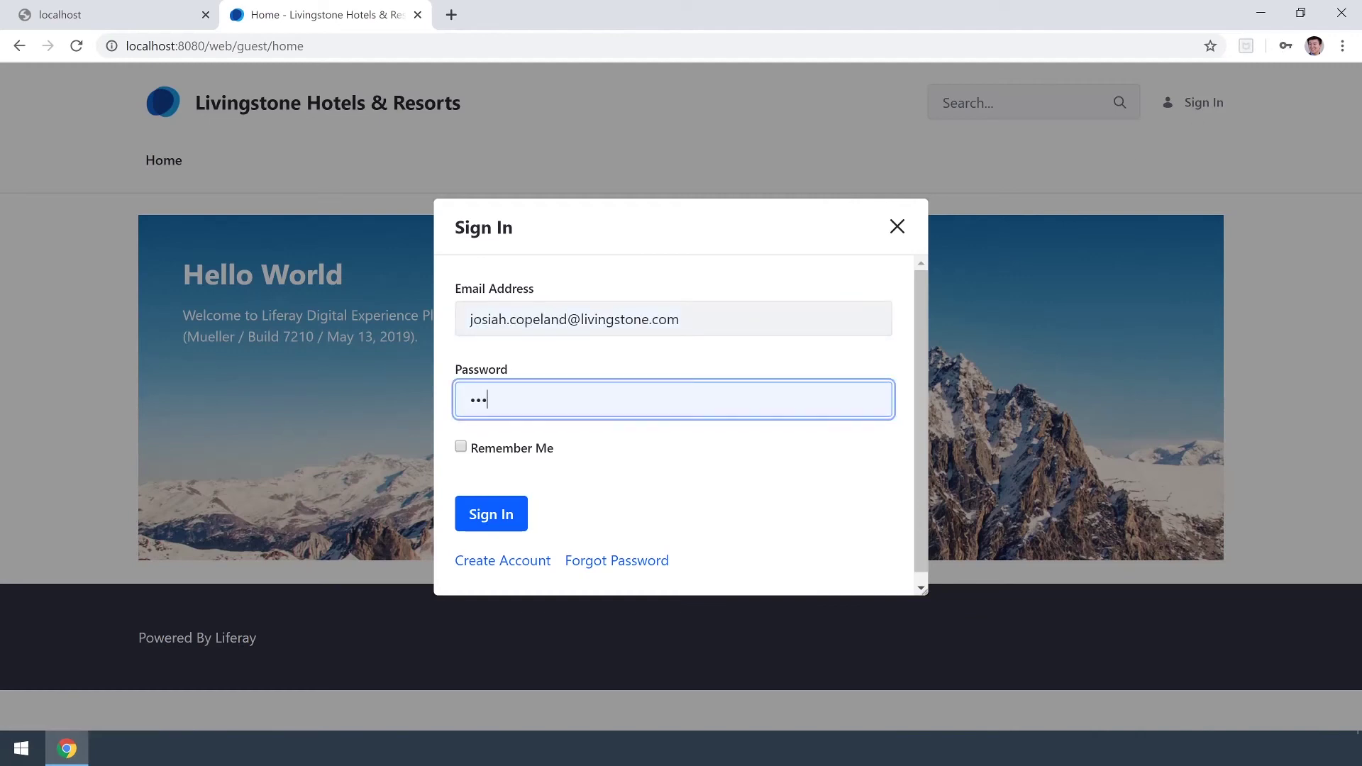
click(496, 513)
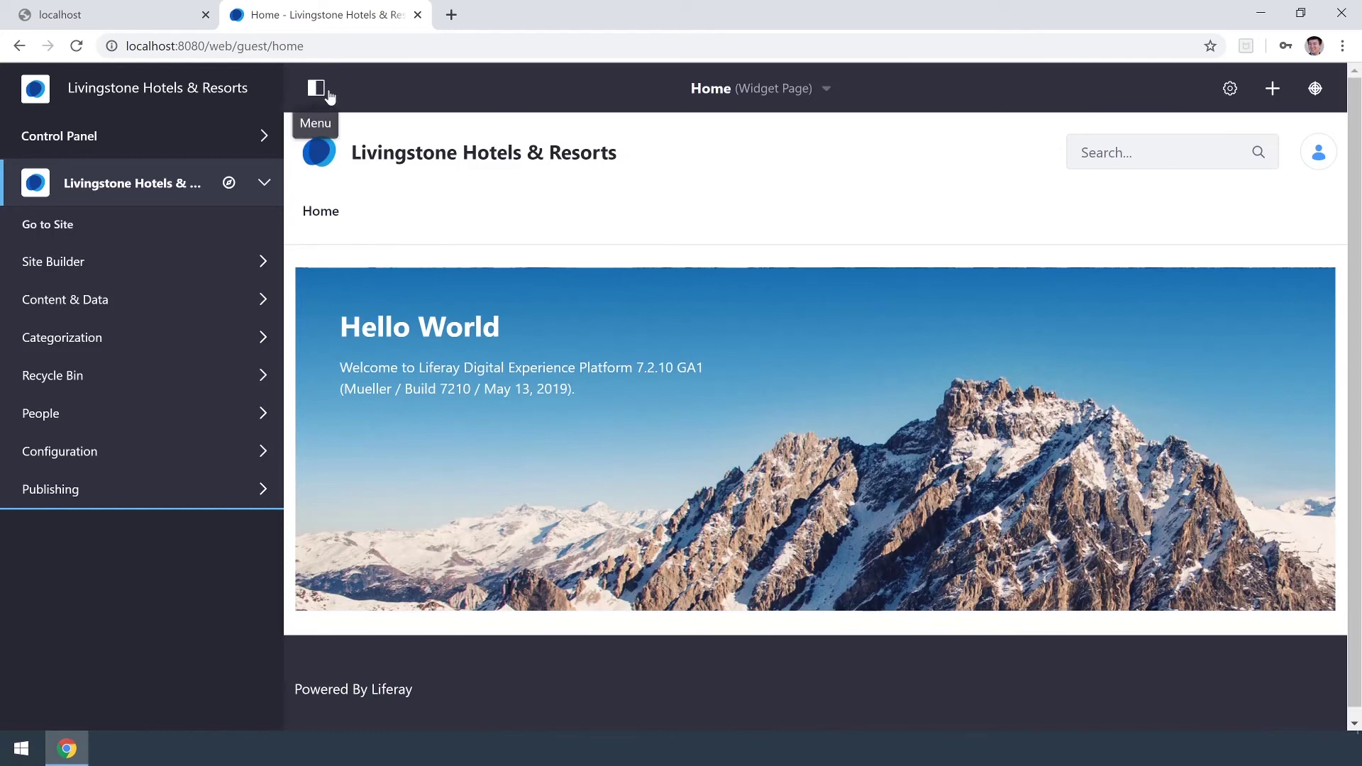
From Control Panel > Users and Organizations, open the new user's account for editing.
click(250, 140)
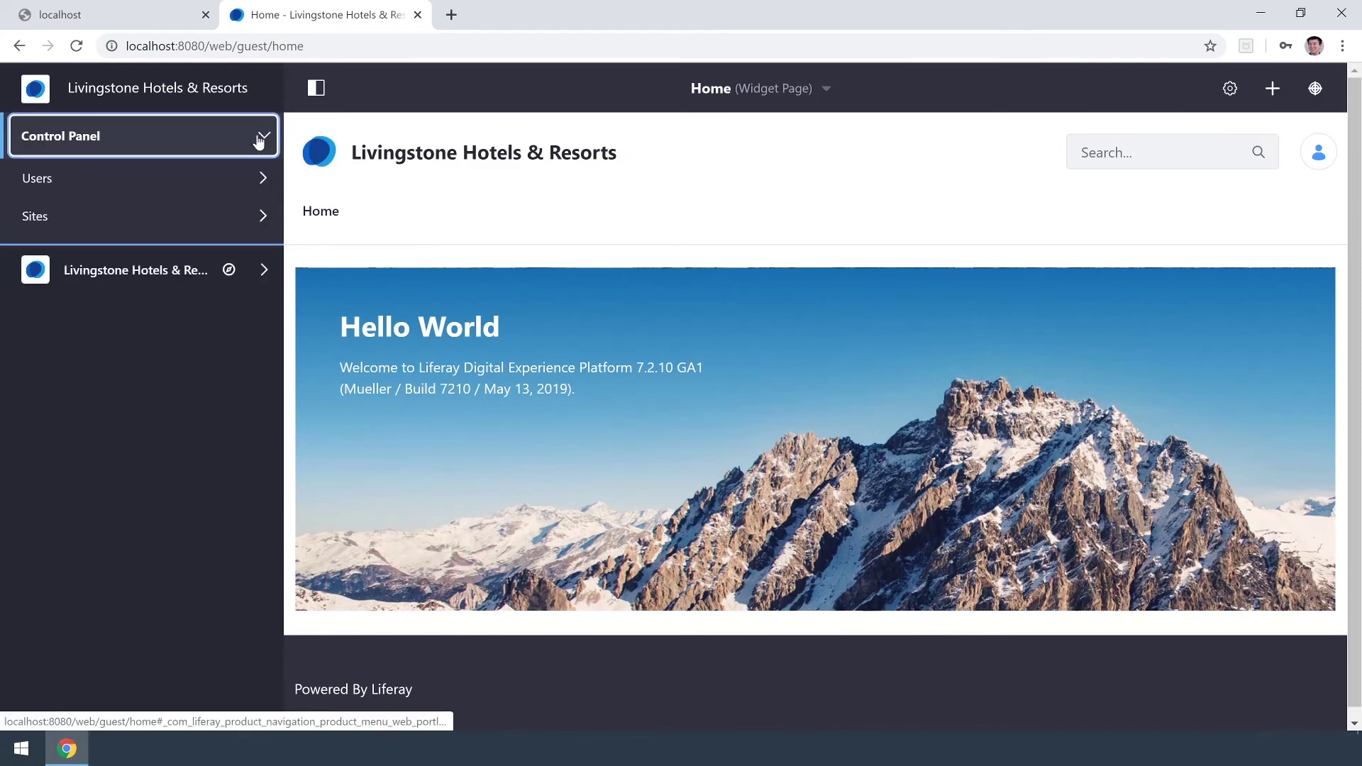
click(260, 181)
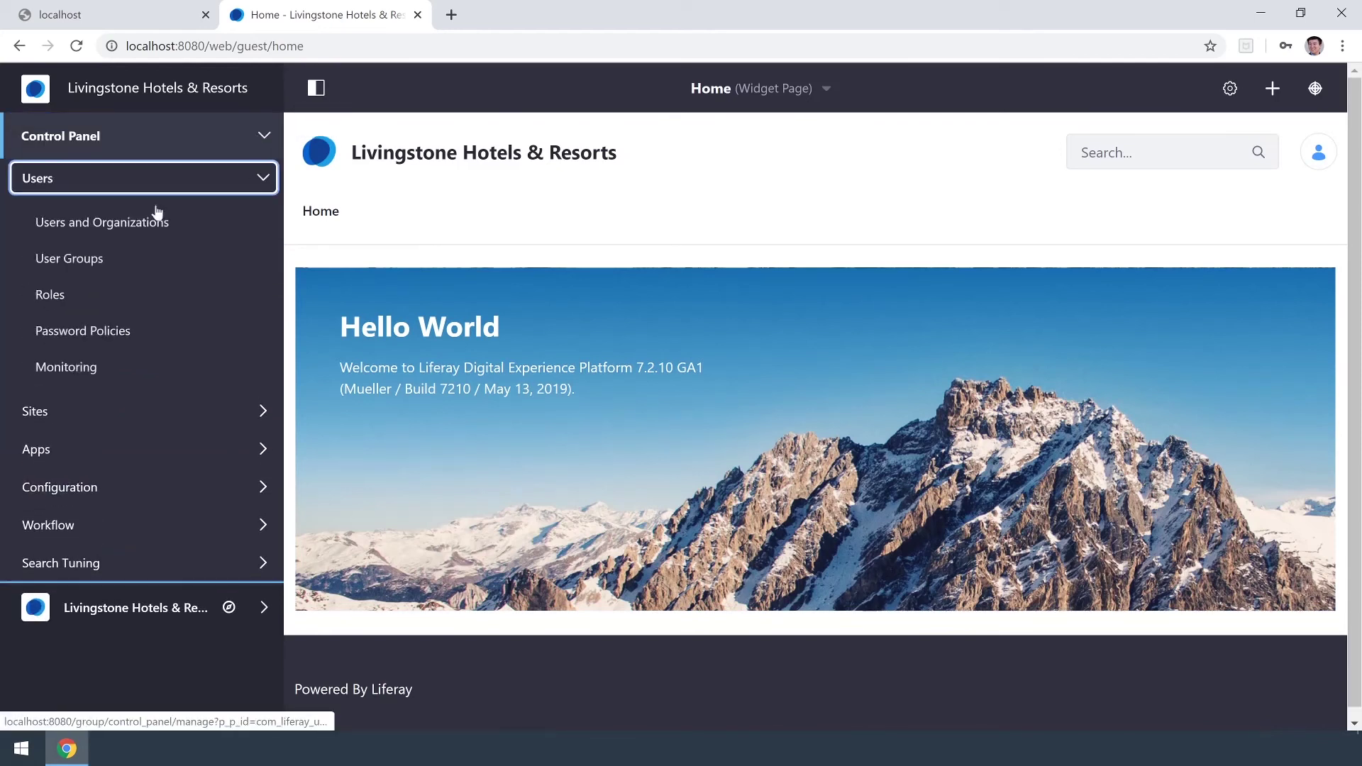
click(134, 223)
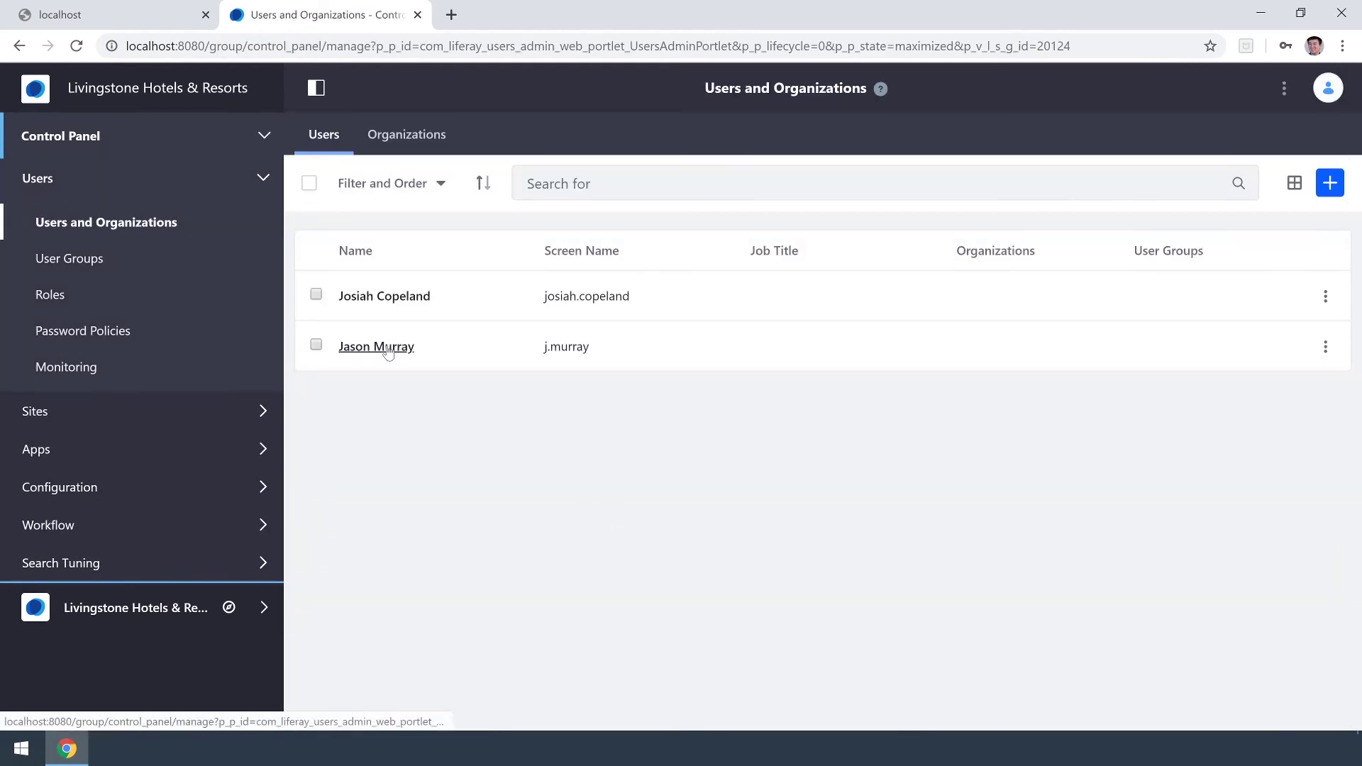
click(1325, 347)
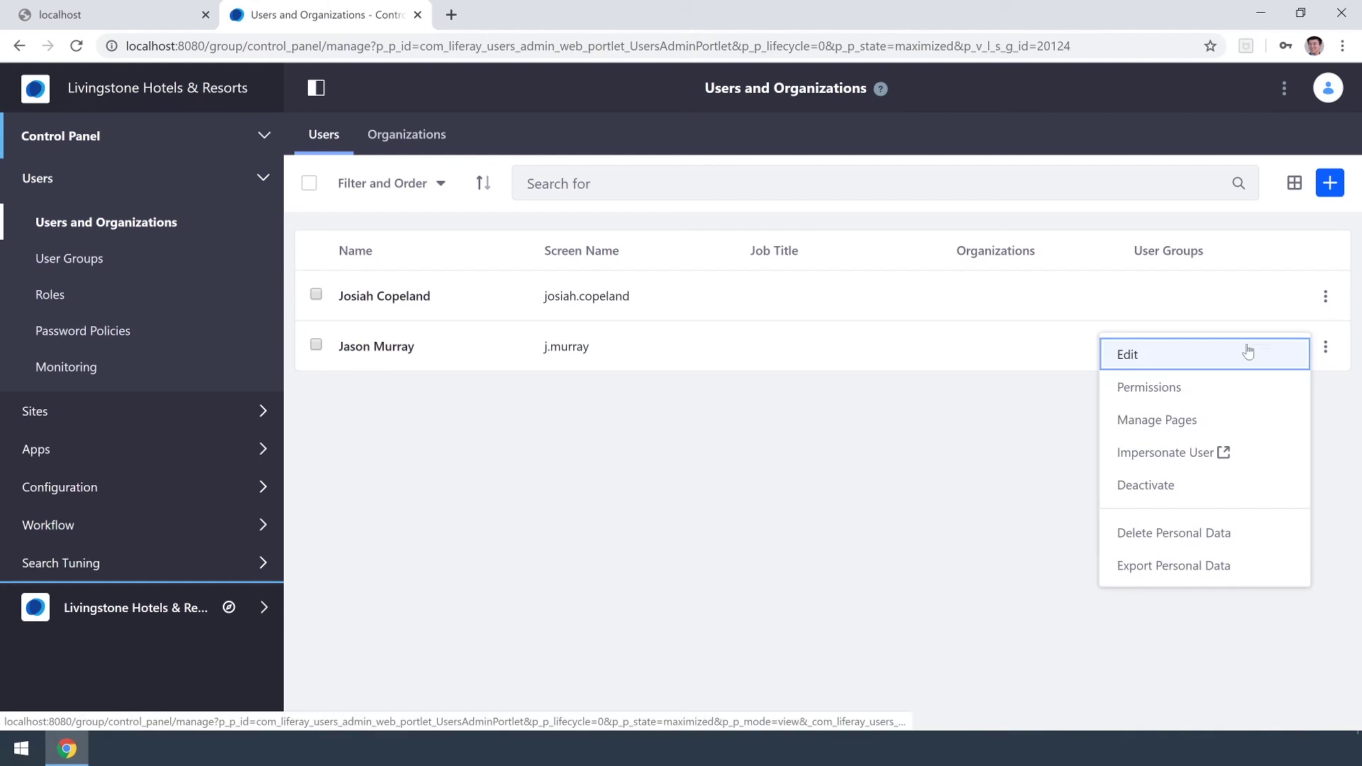
click(1211, 353)
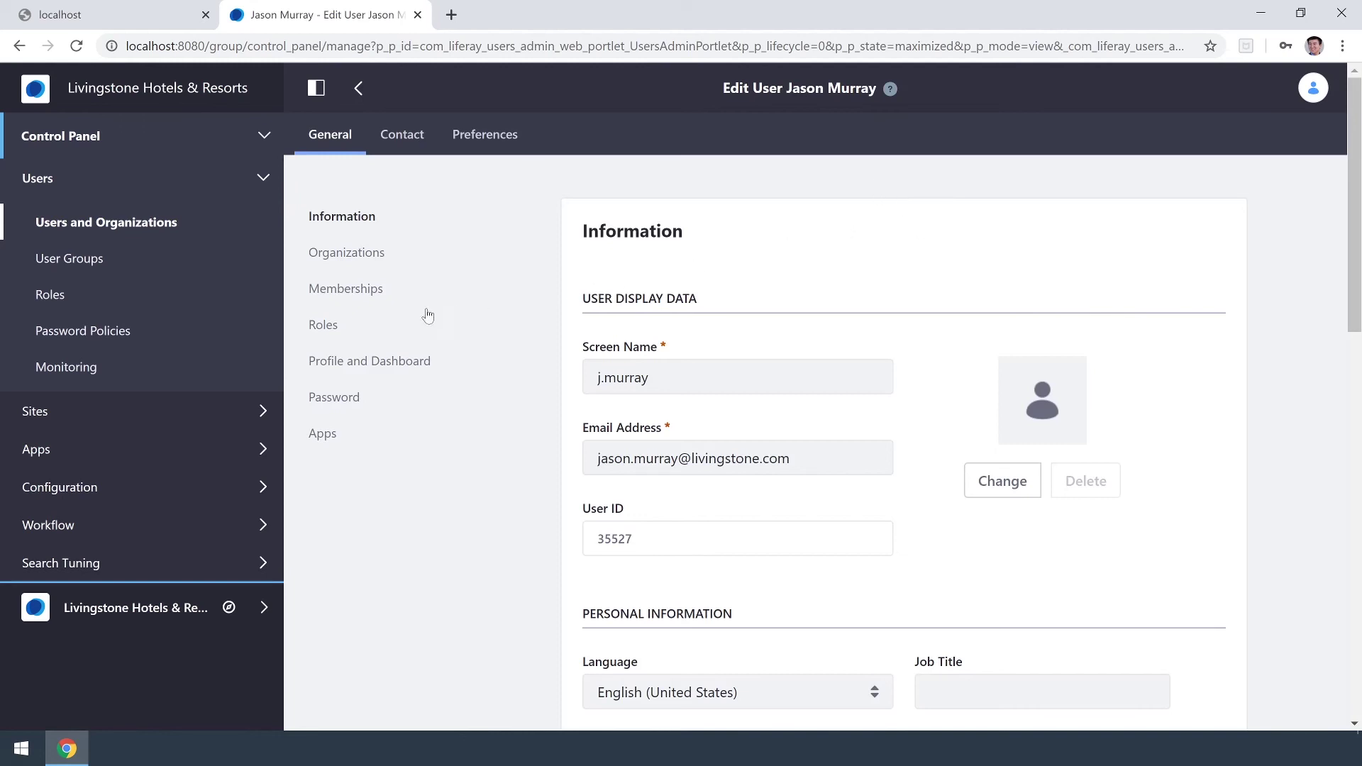
Assign the Administrator regular role to the user and save.
click(364, 325)
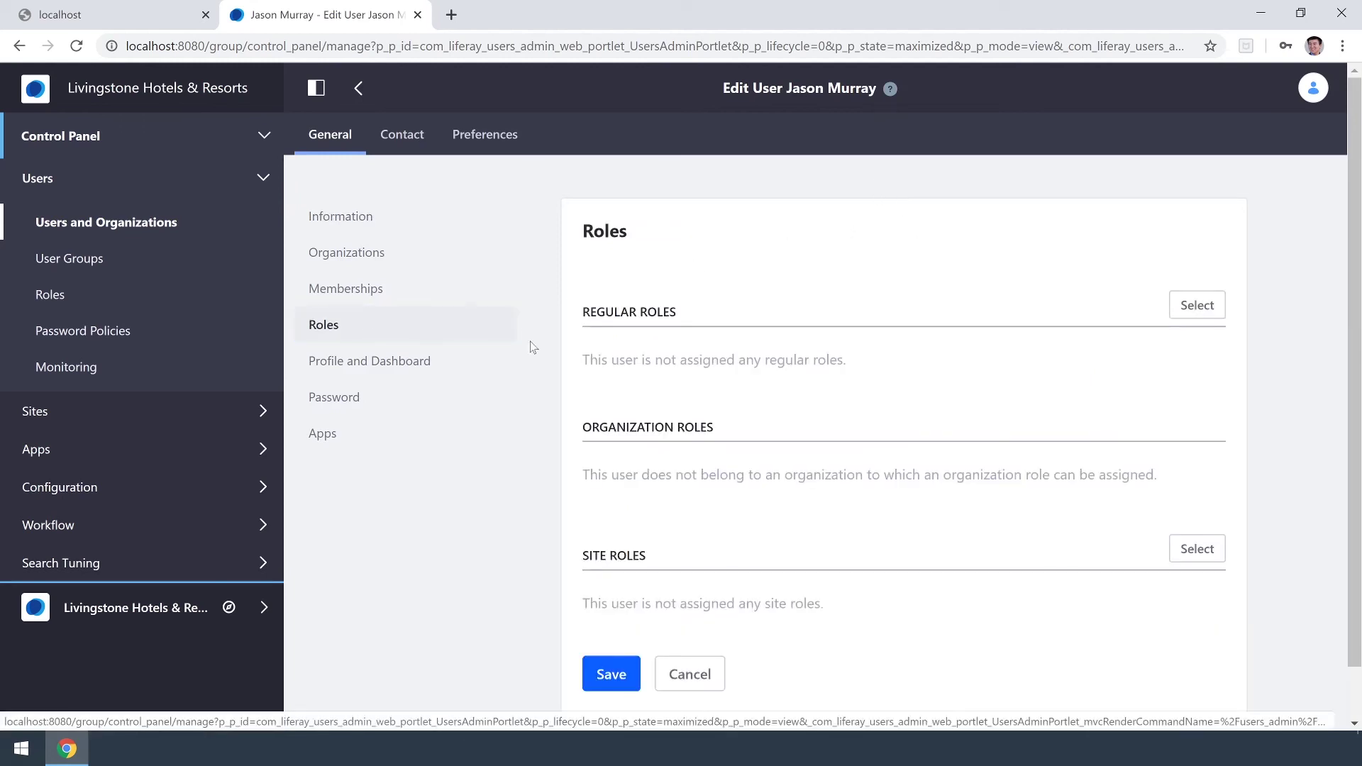
click(1197, 306)
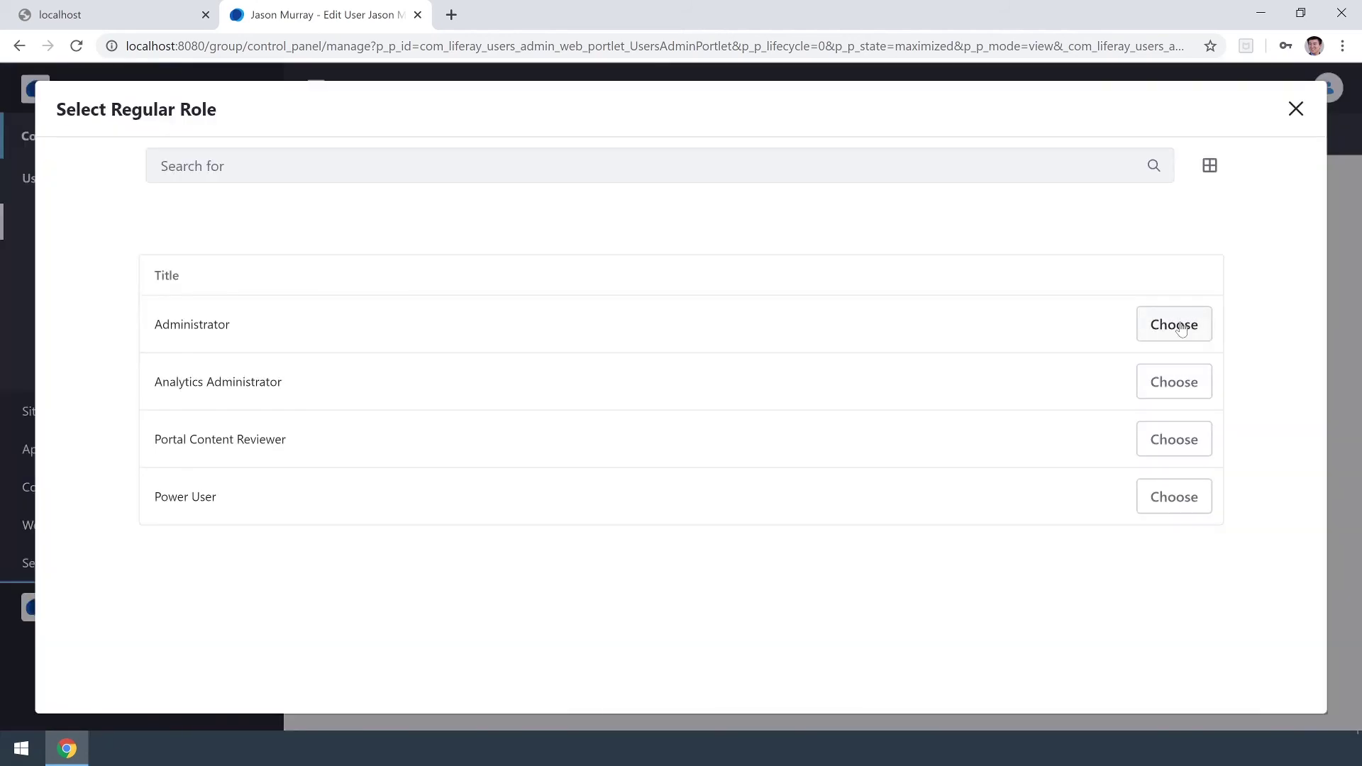
click(1179, 328)
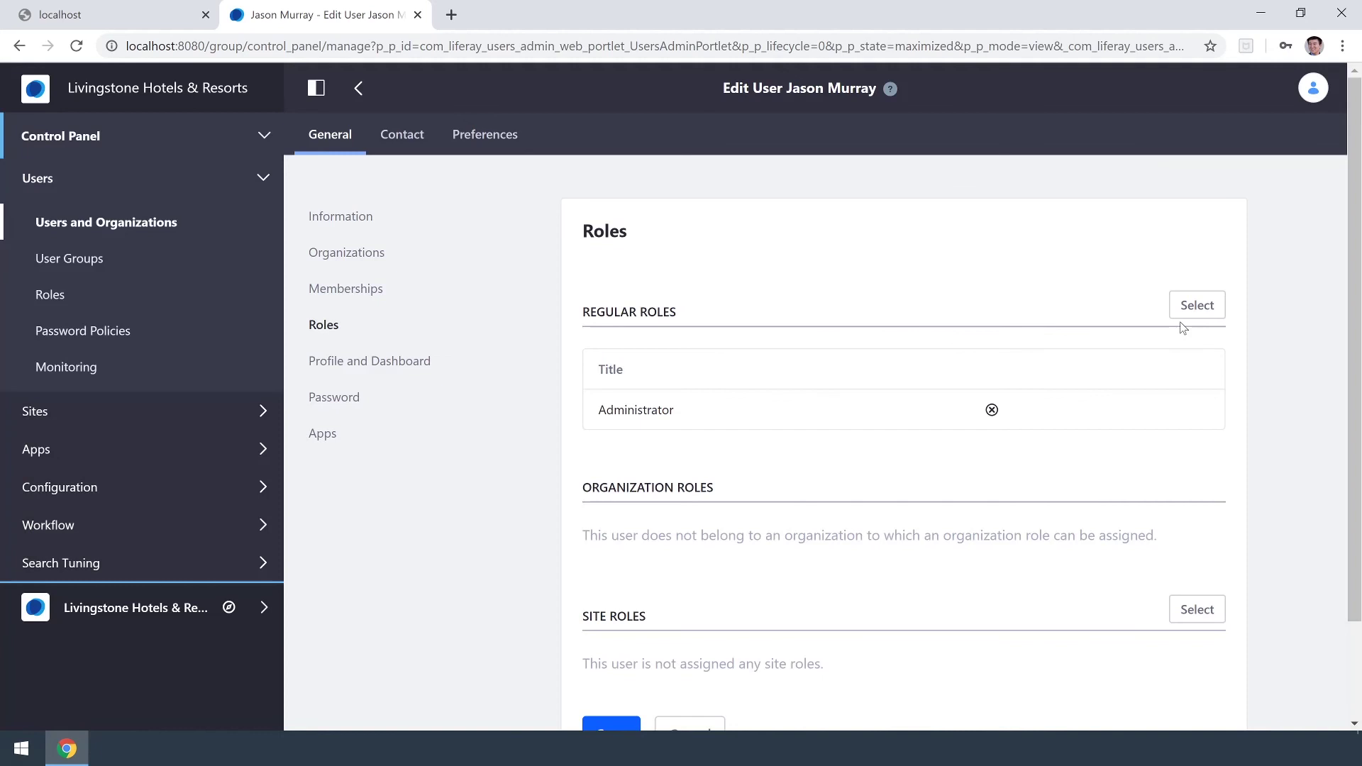
scroll(482, 638, down, 2)
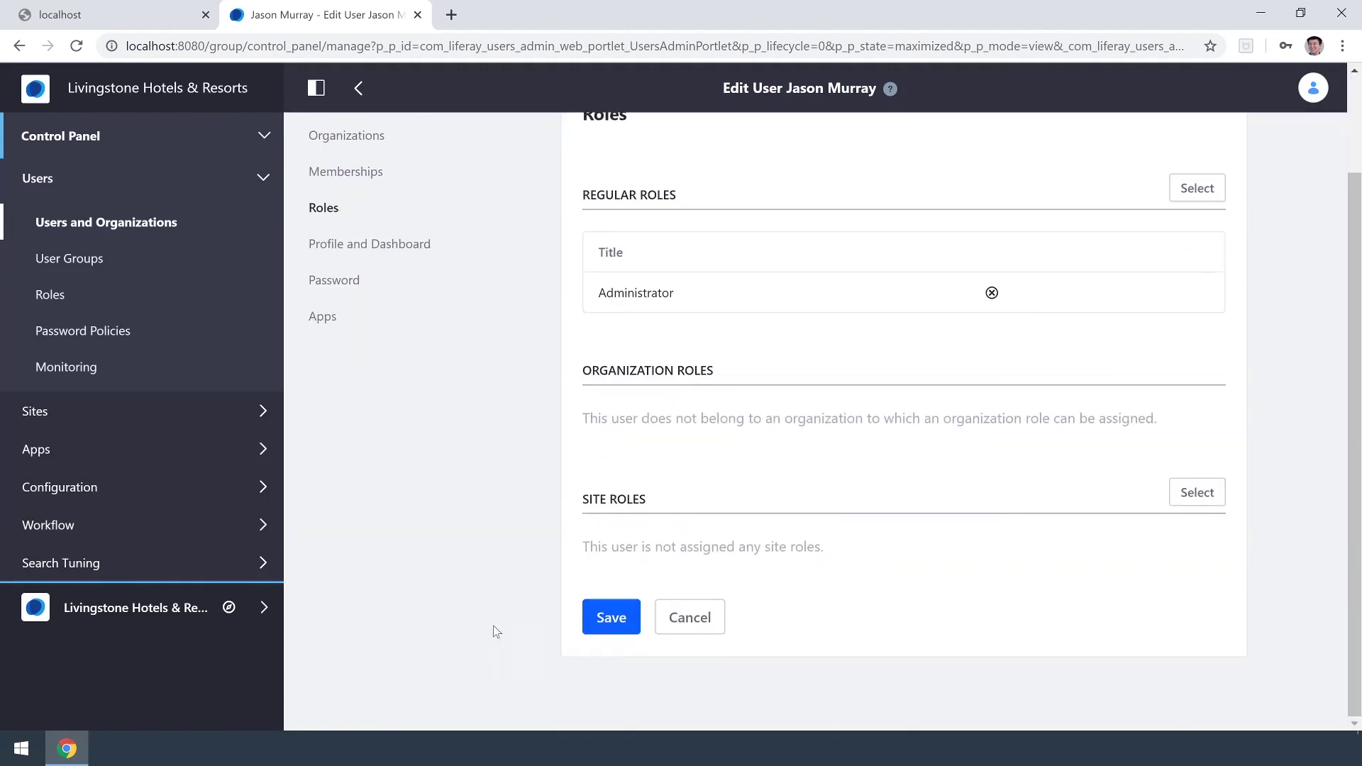
click(630, 623)
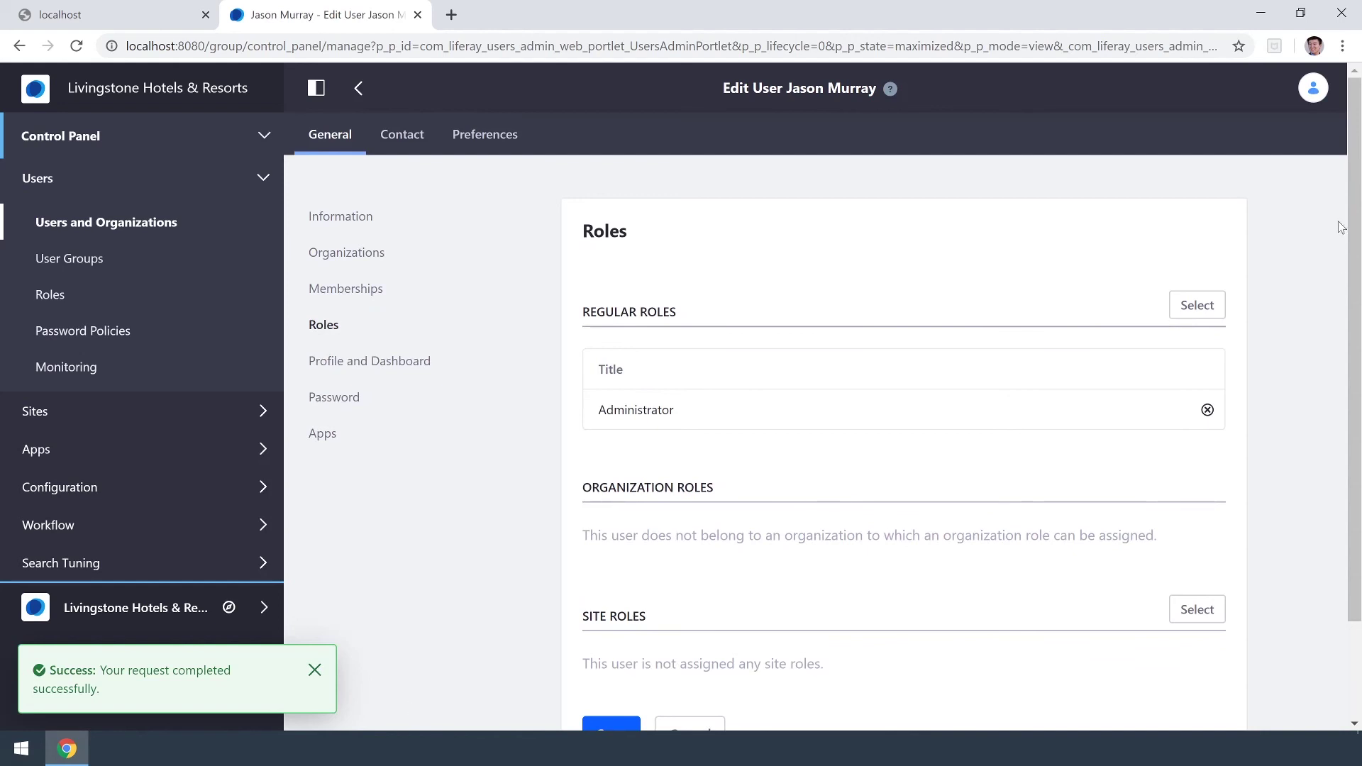
Sign out of the administrator account and sign in with the new user's username and password.
click(1313, 88)
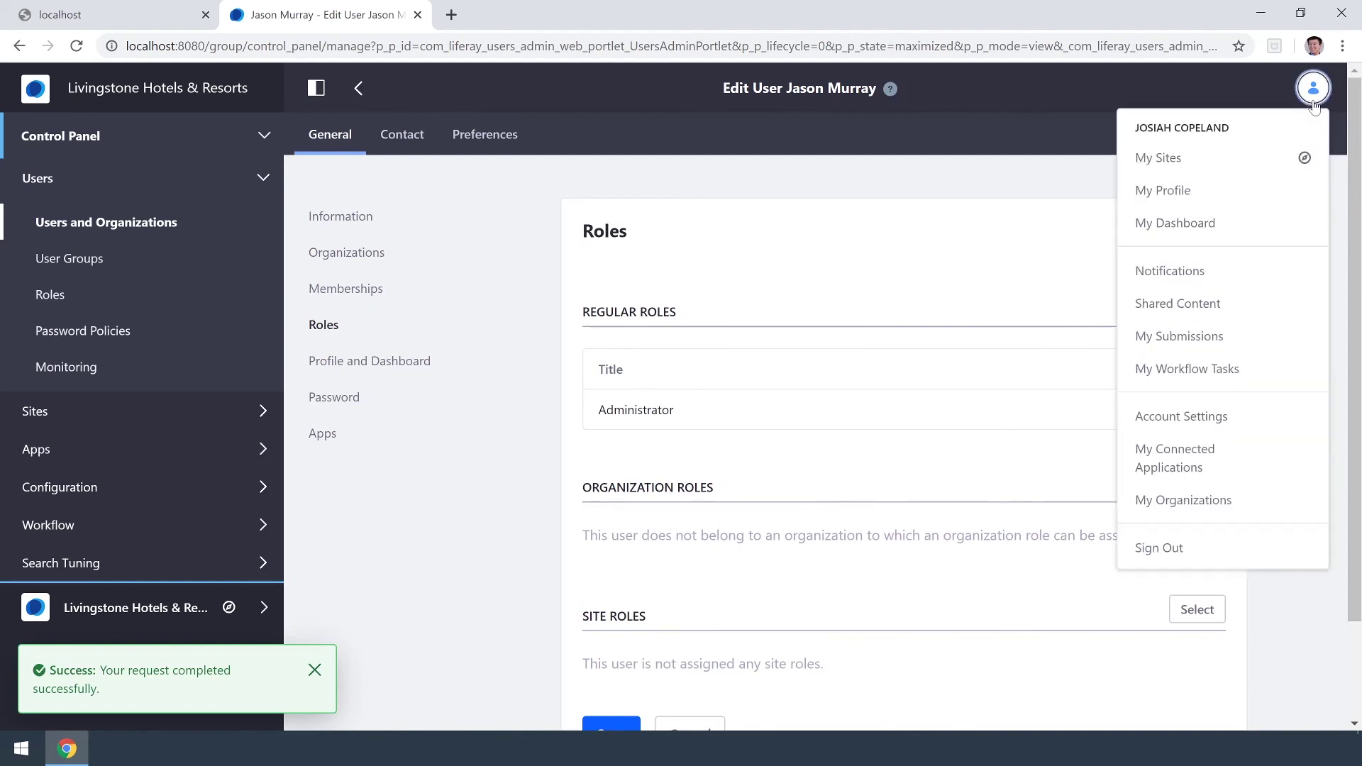
click(1234, 553)
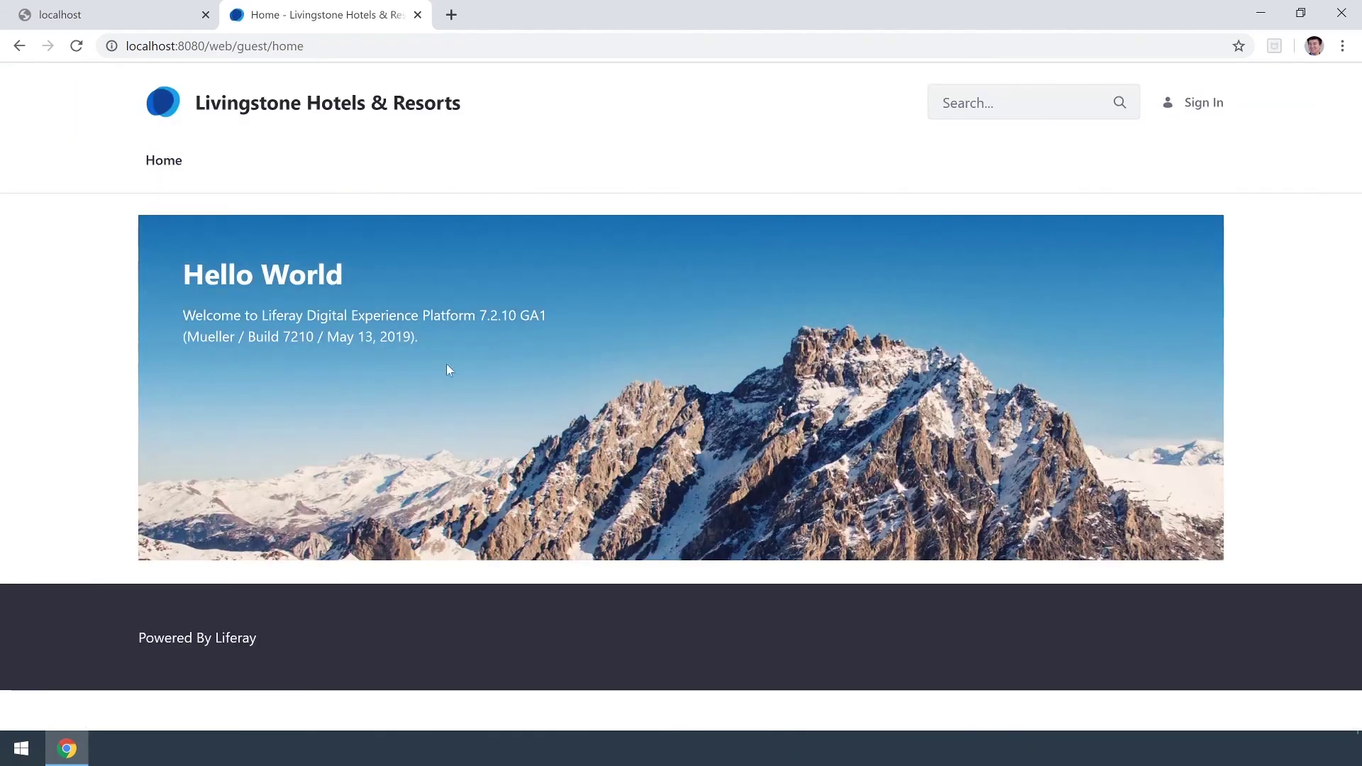
click(1204, 103)
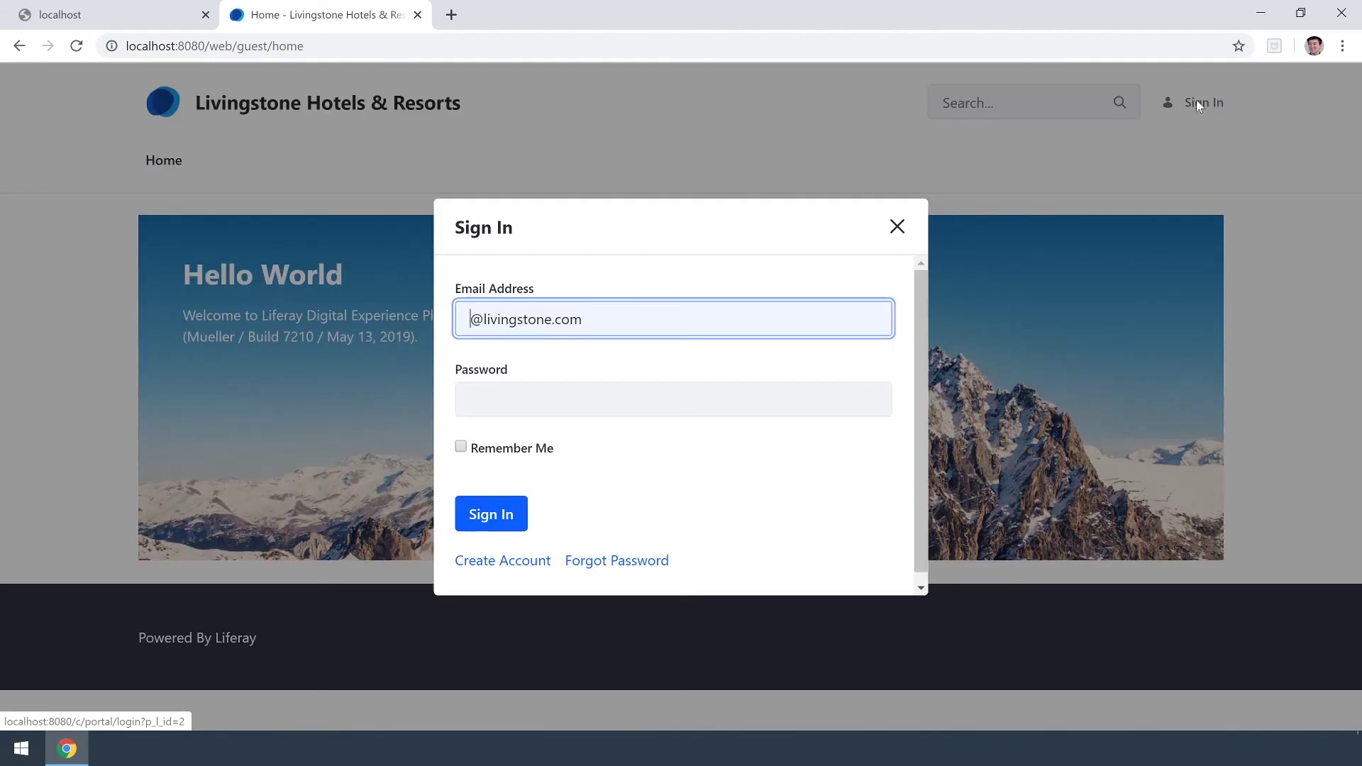
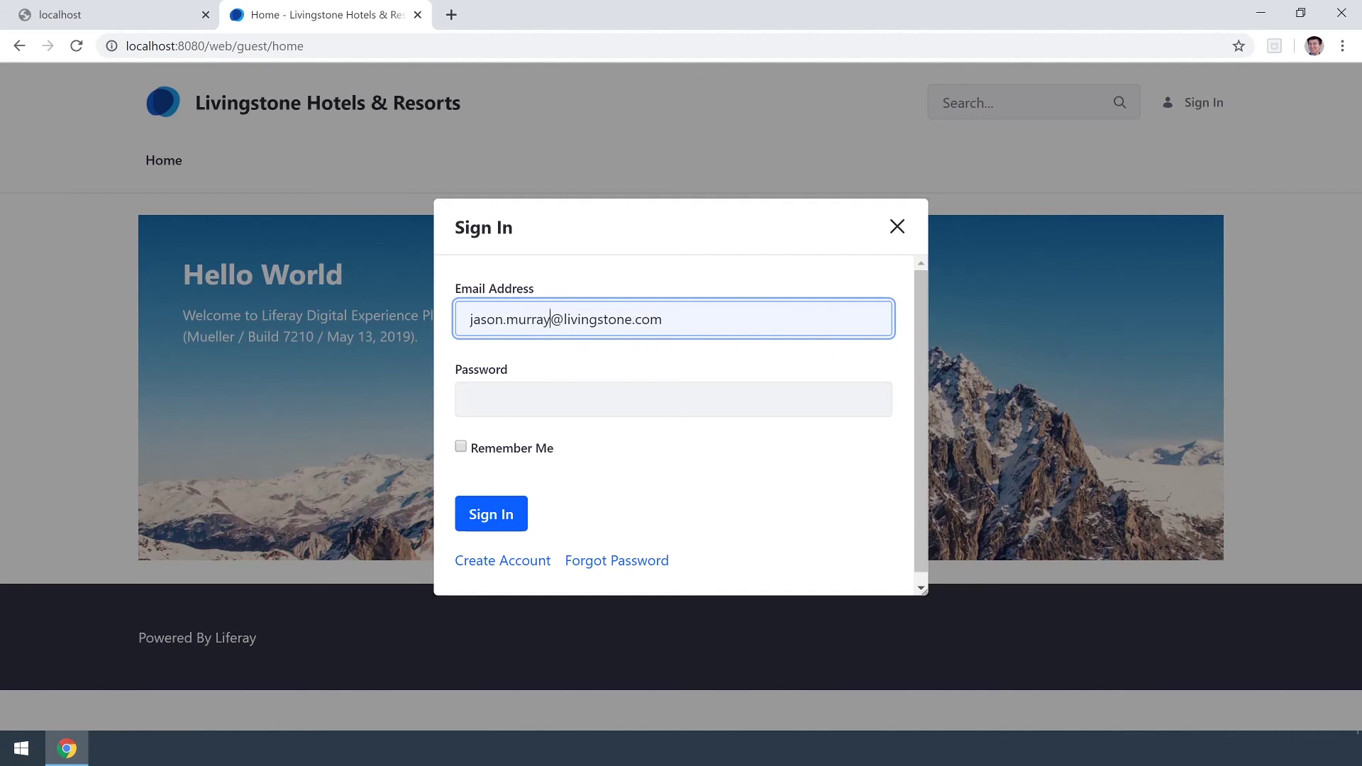
key(Tab)
text(test)
key(Return)
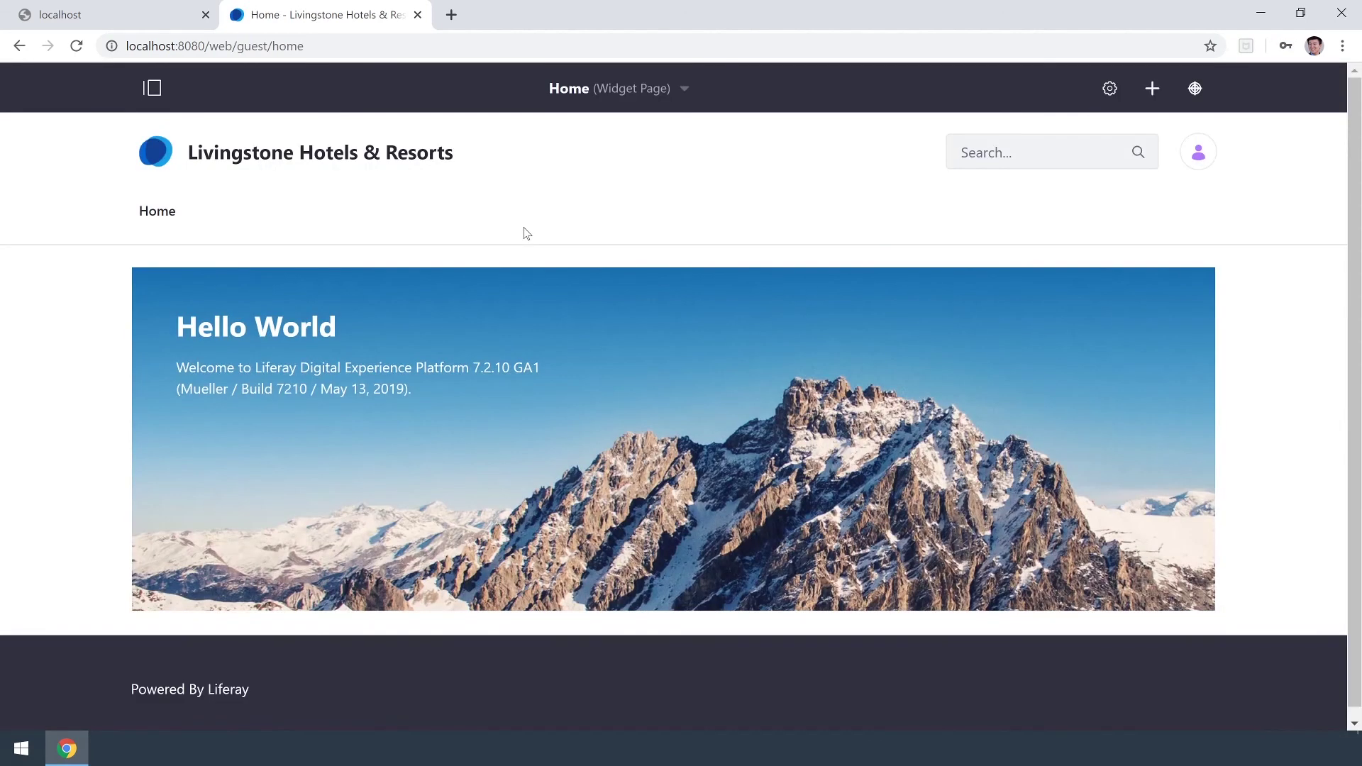
click(150, 90)
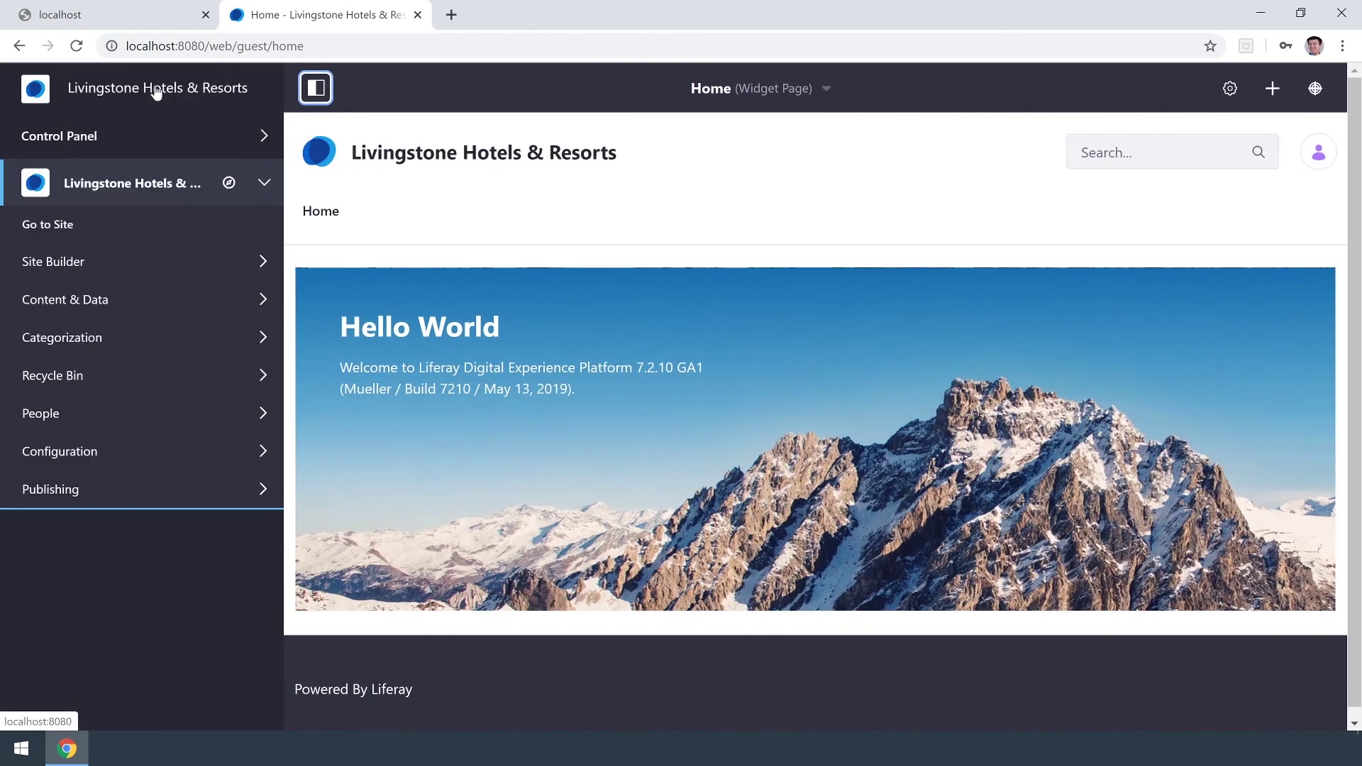
Expand the Control Panel section in the new user's product menu sidebar.
click(263, 141)
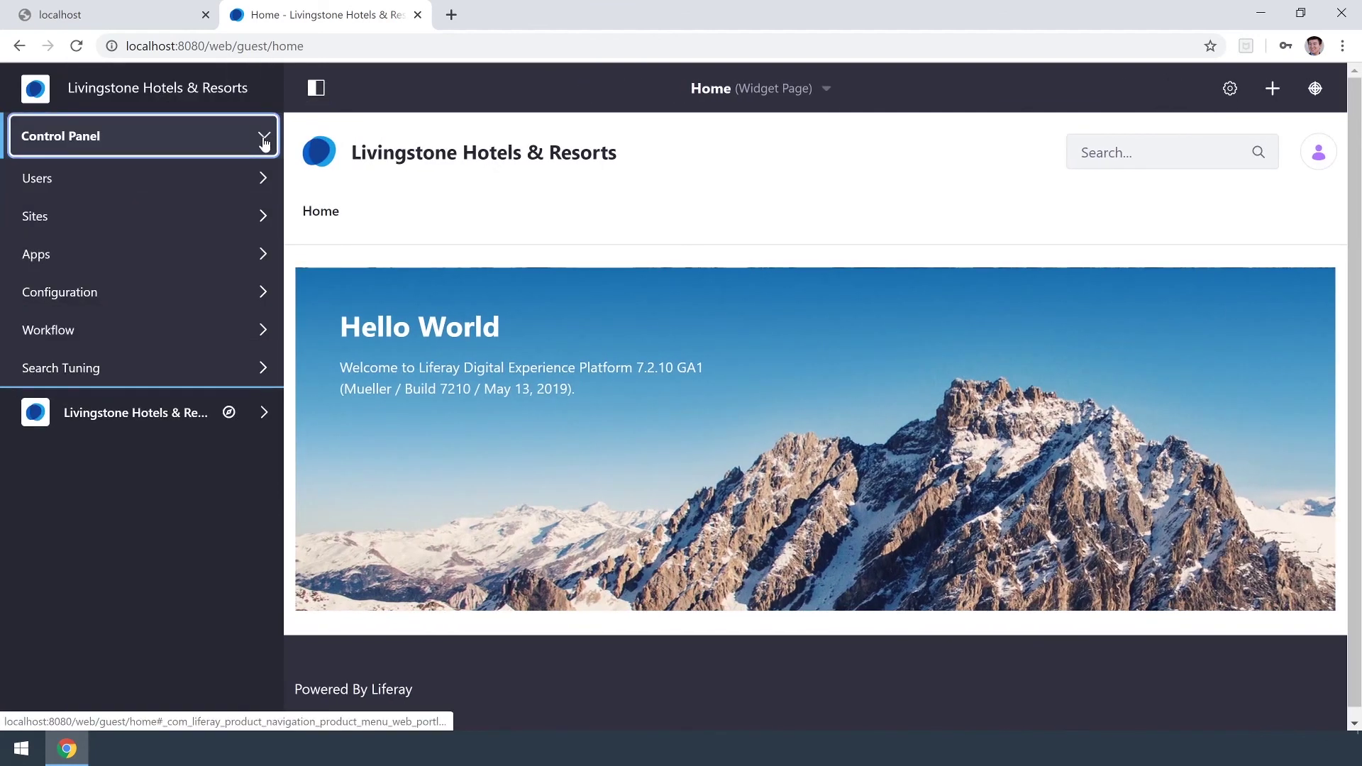